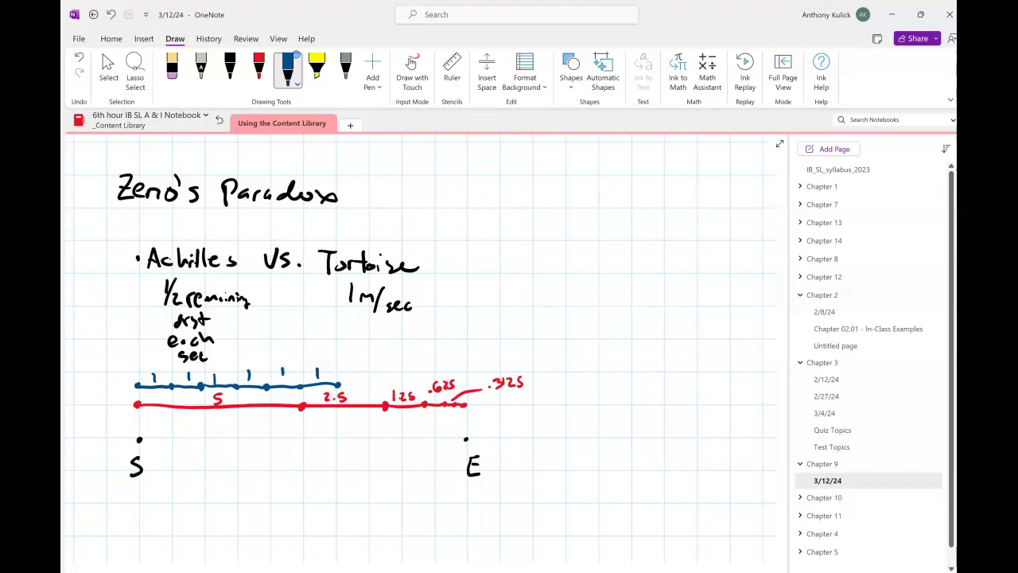
- Extend the end of the red distance line slightly and add a seventh blue segment labelled 1 to the tortoise's line
click(256, 68)
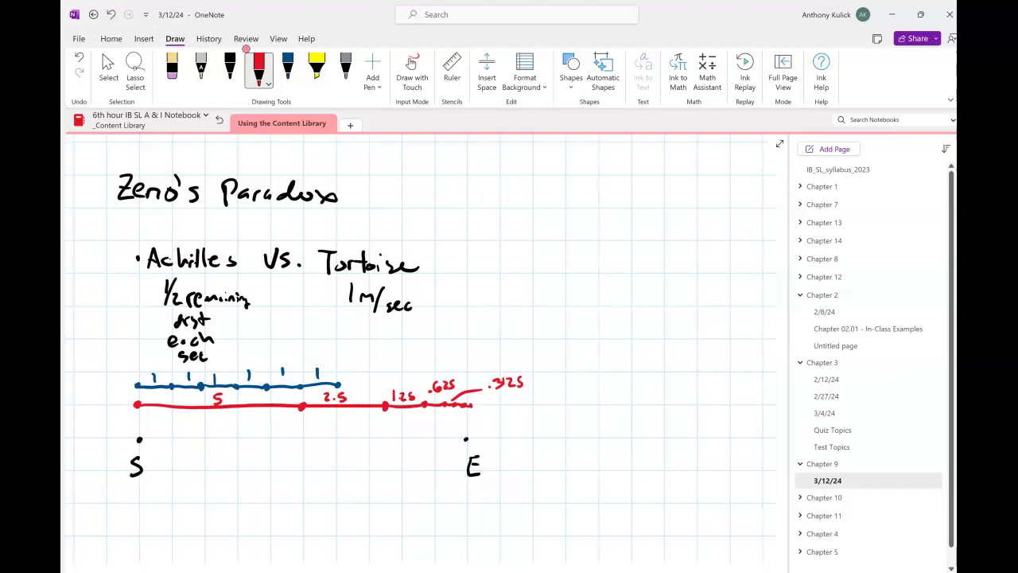
click(287, 67)
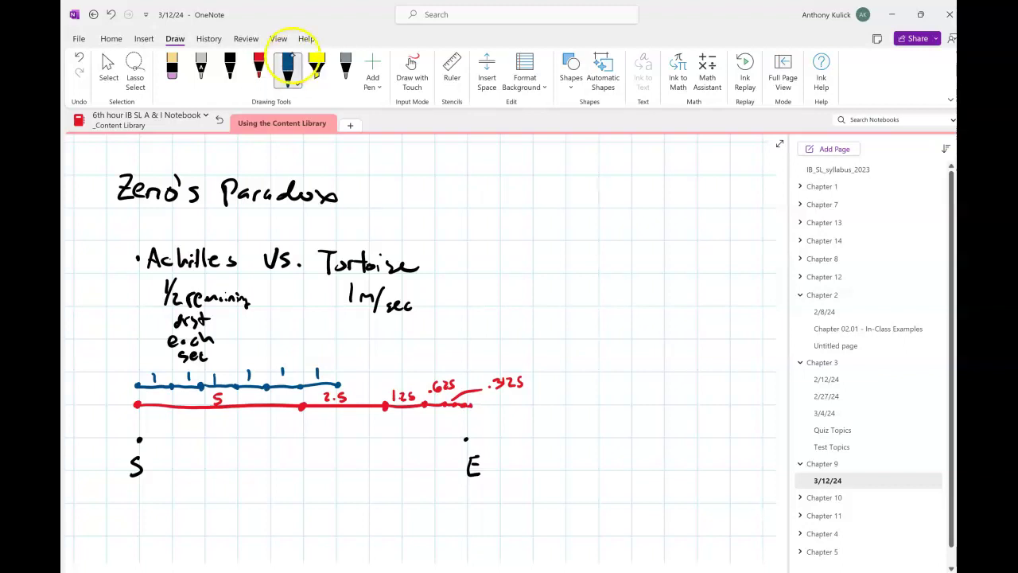
mouse_move(339, 385)
mouse_down()
mouse_move(368, 385)
mouse_move(350, 376)
mouse_up()
click(368, 385)
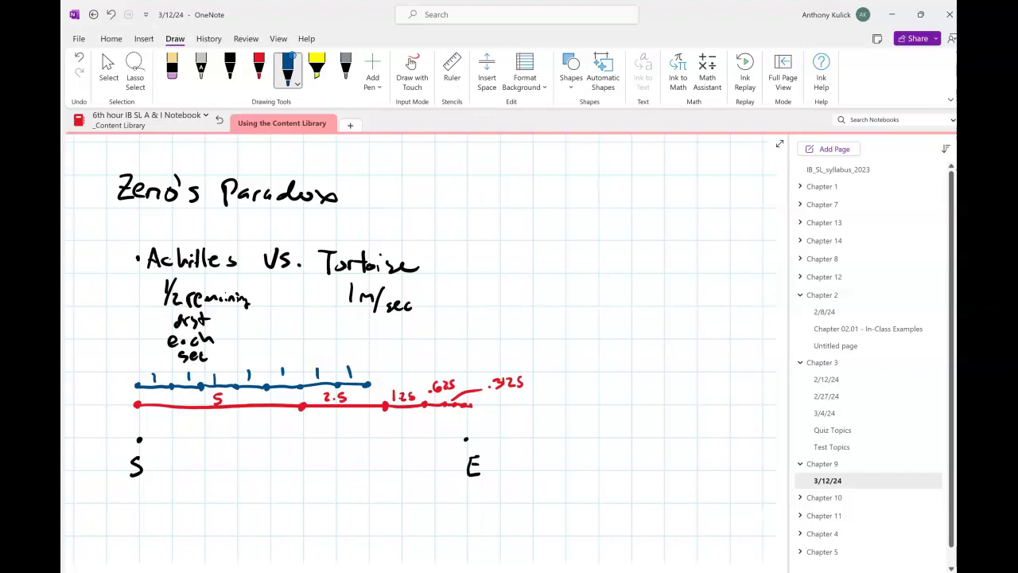
- Switch to Excel, create a blank workbook and dismiss the Document Recovery list
key(Escape)
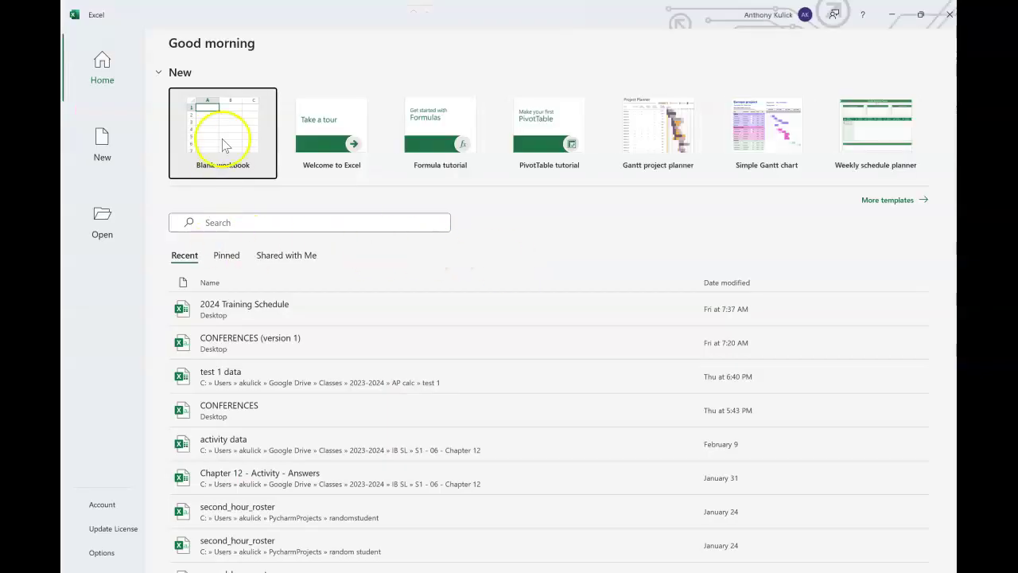
click(223, 126)
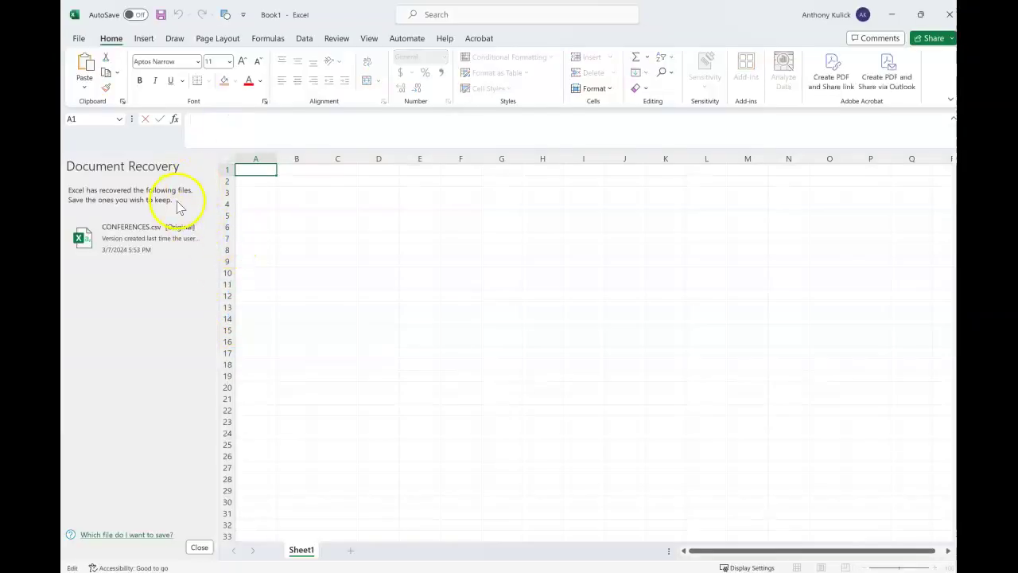
click(197, 548)
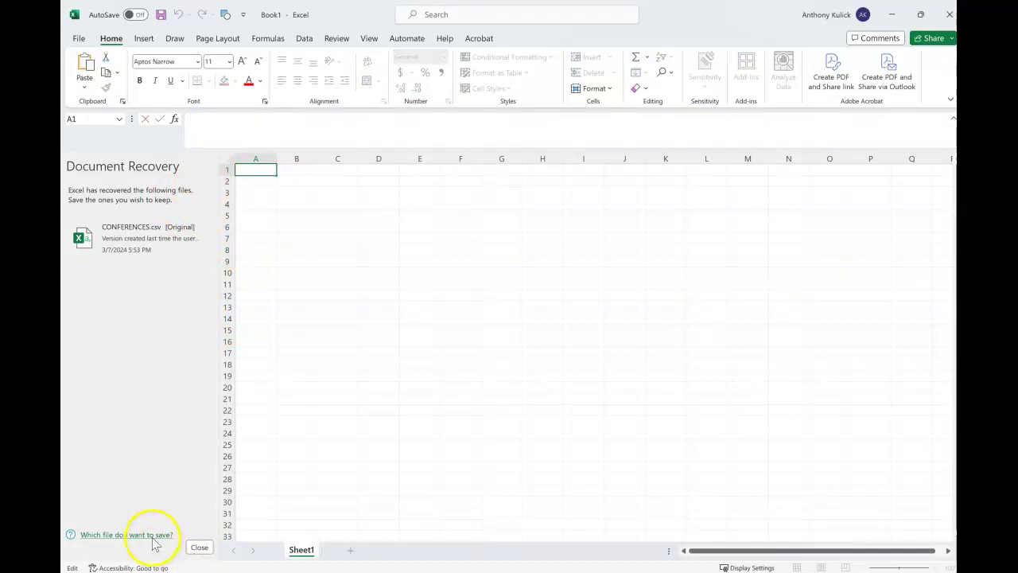
click(201, 549)
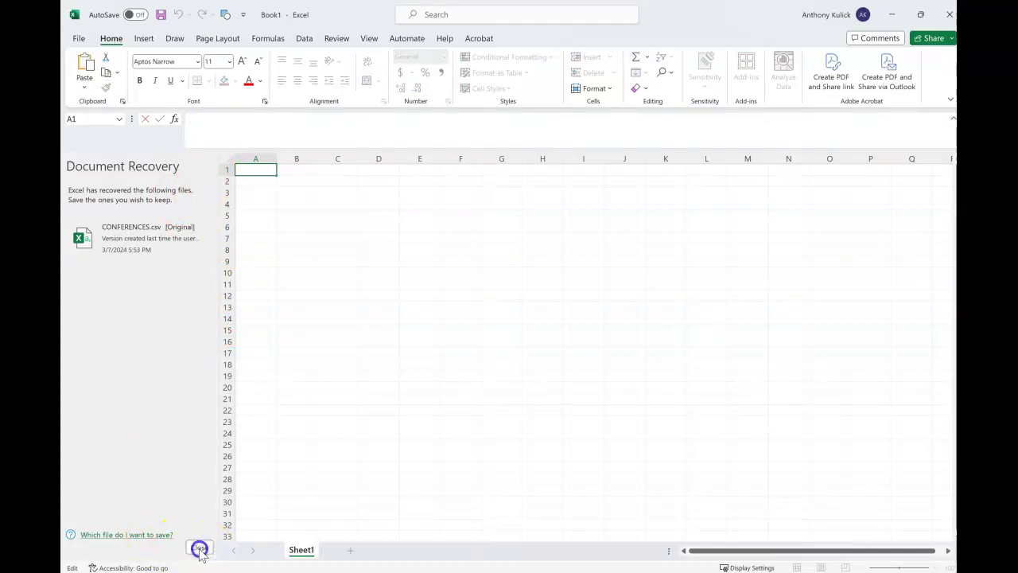
click(611, 320)
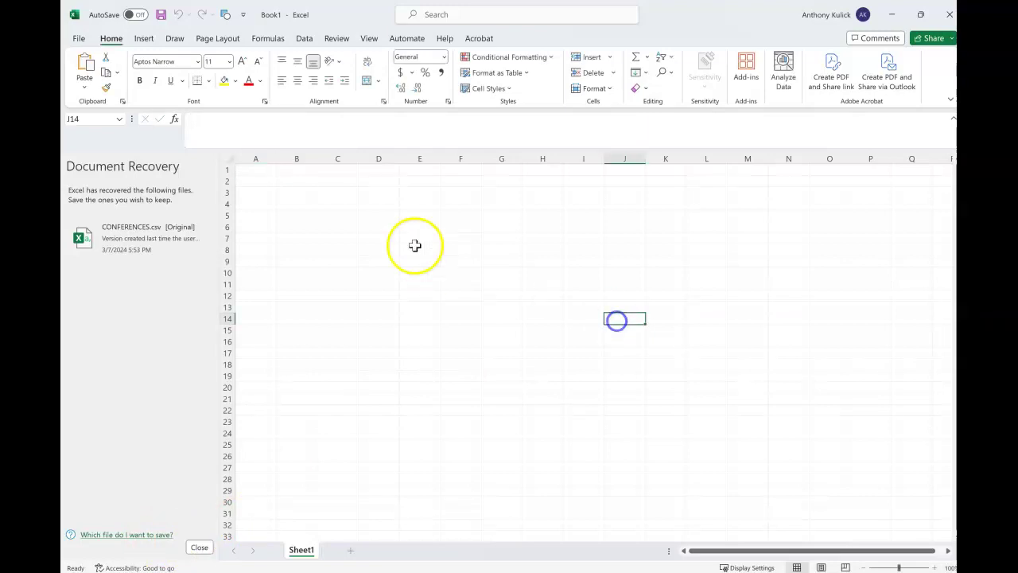
click(278, 174)
click(257, 174)
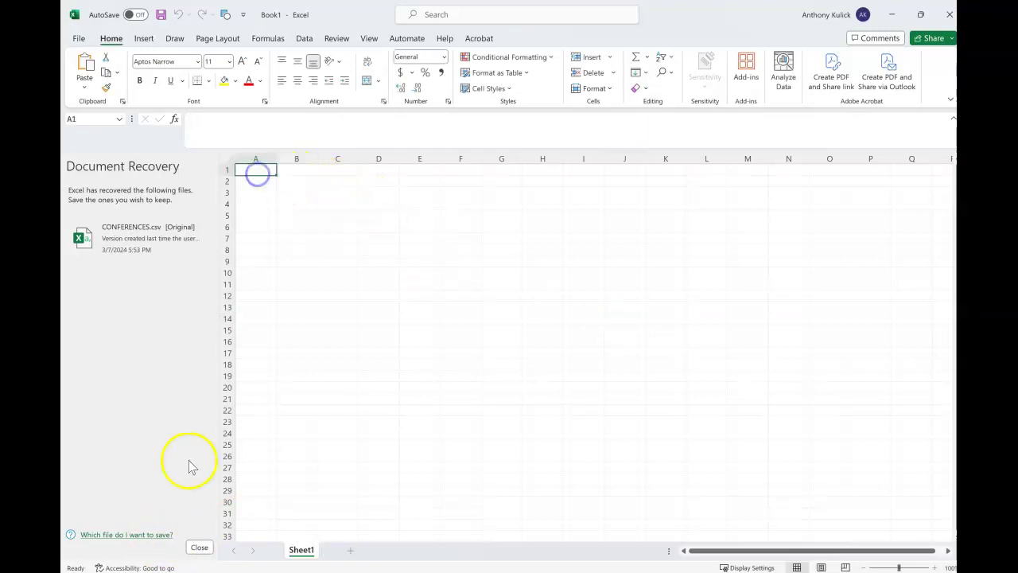
click(199, 547)
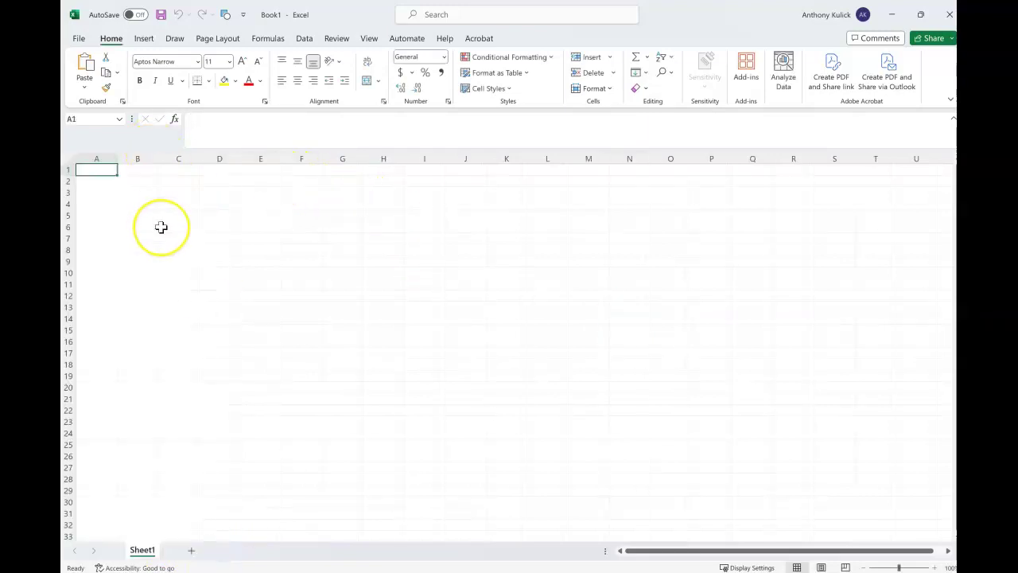
- Enter the column headings Achilles in A1 and Turtle in B1
text(Achilles)
key(Tab)
text(Turtle)
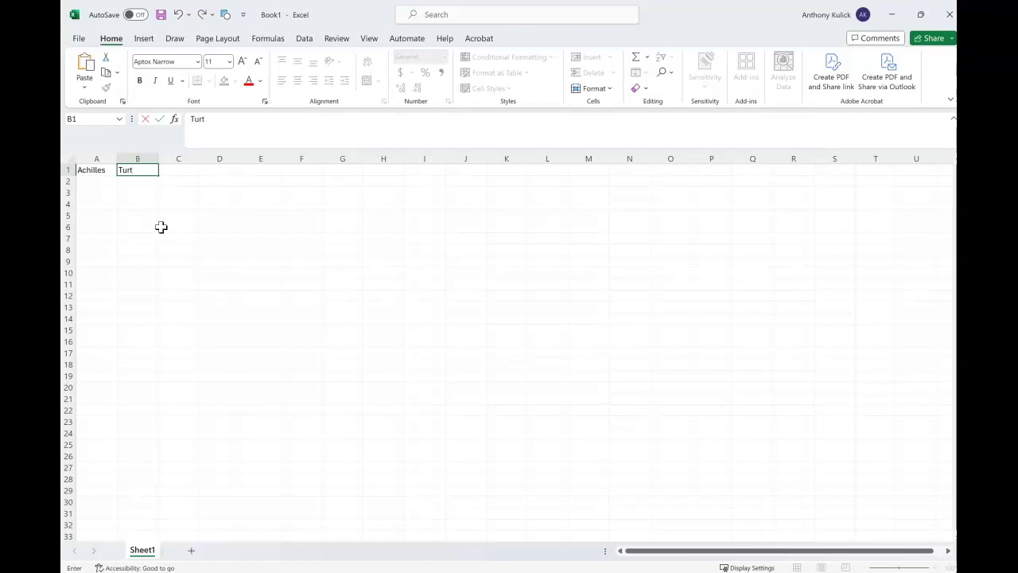
key(Return)
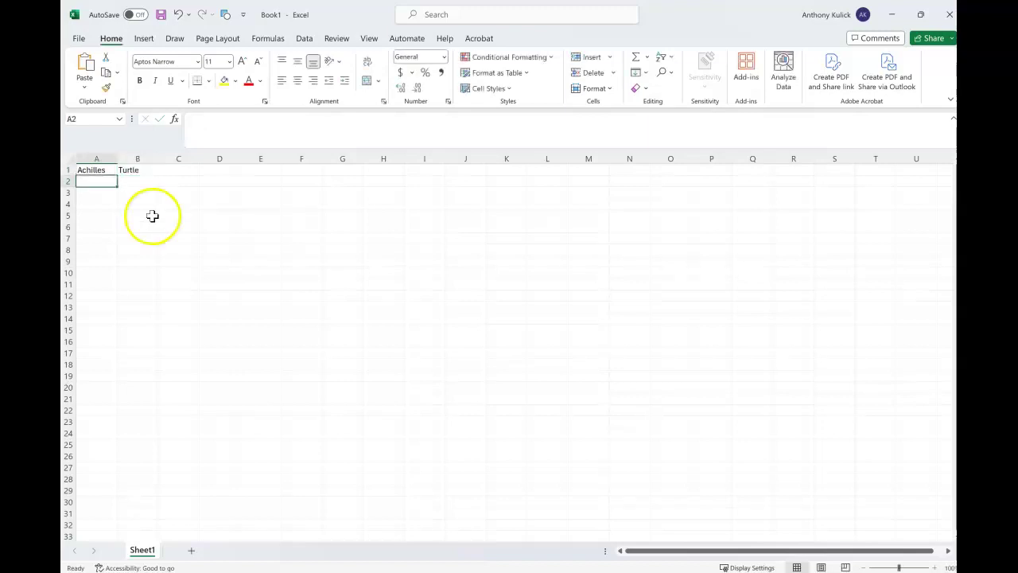
- Insert a new column before the Achilles column and head it "second" in A1
click(89, 158)
right_click(89, 158)
click(122, 282)
click(95, 183)
click(94, 169)
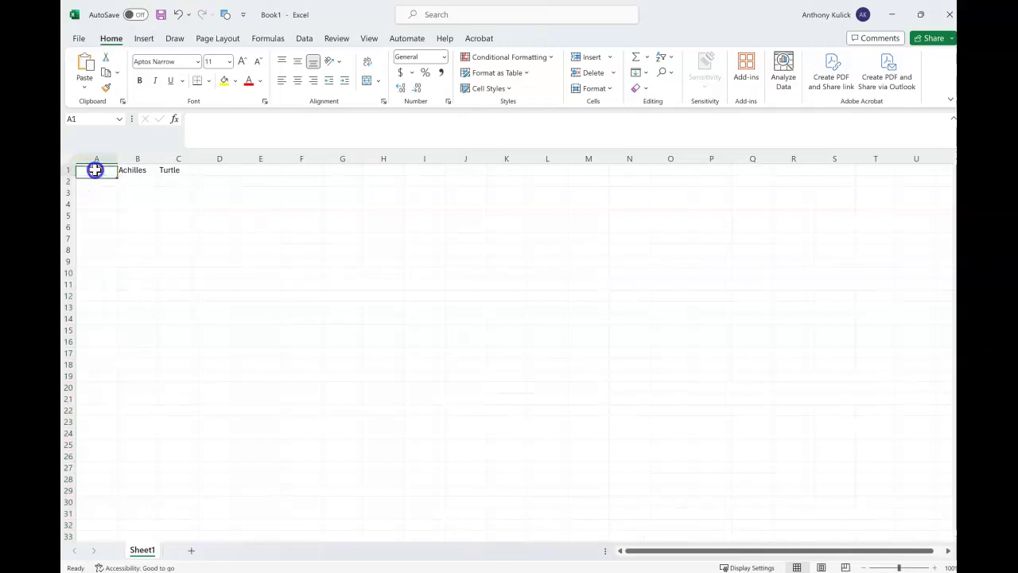
text(second)
key(Return)
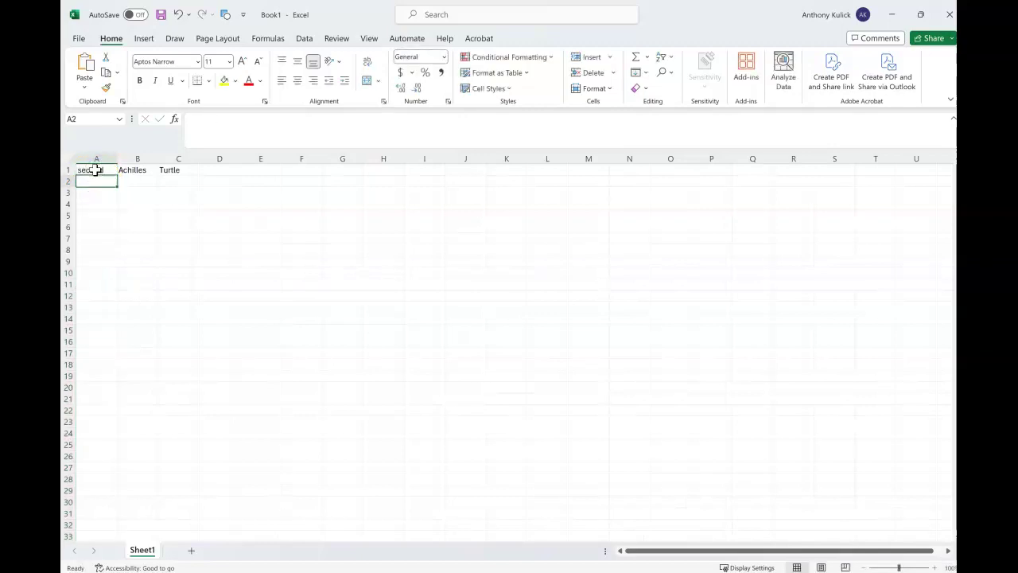
- Number the seconds by entering 1 in A2 and =A2+1 in A3, and fill the formula down to A28
text(1)
key(Return)
text(=)
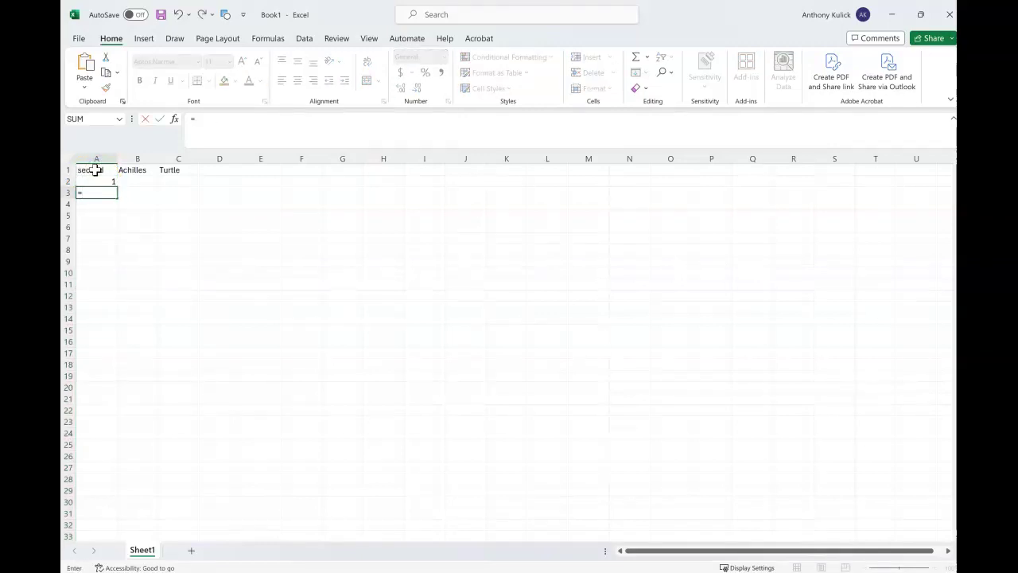
click(92, 182)
text(+1)
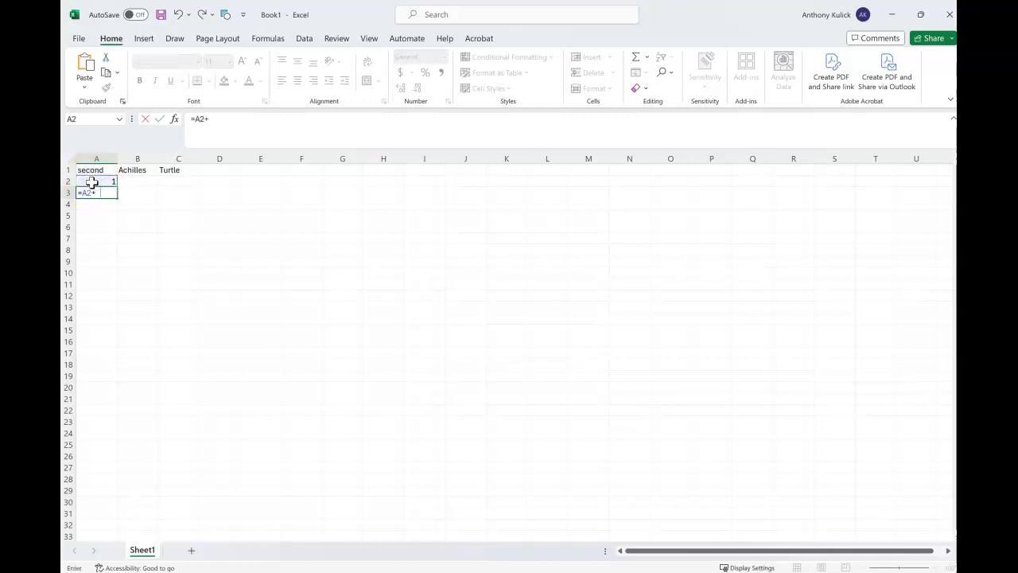
key(Return)
click(102, 190)
drag(117, 198, 91, 480)
- Label cell G2 "total distance" and enter 10 beside it in H2
click(149, 181)
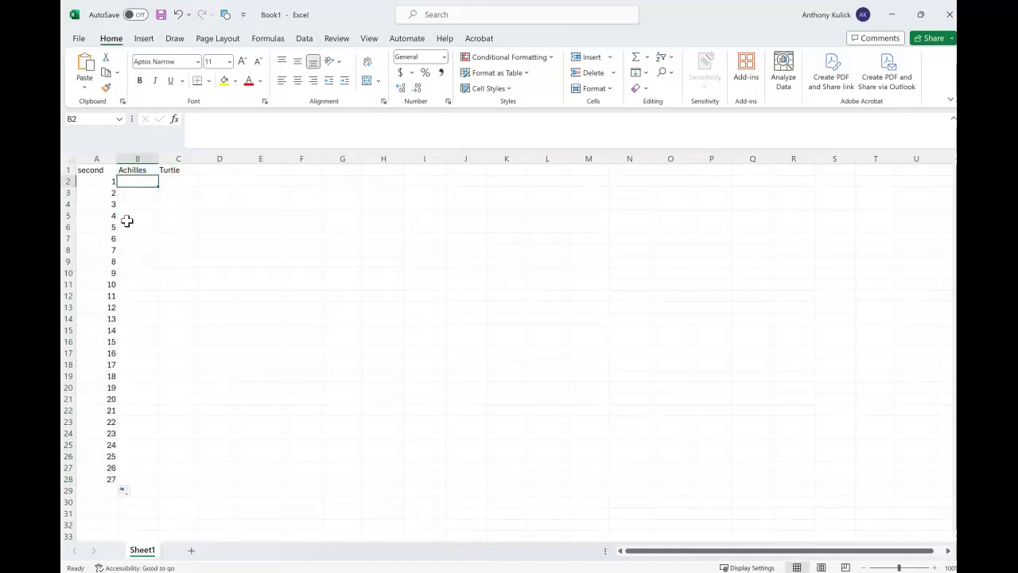
click(298, 182)
click(340, 183)
text(distance)
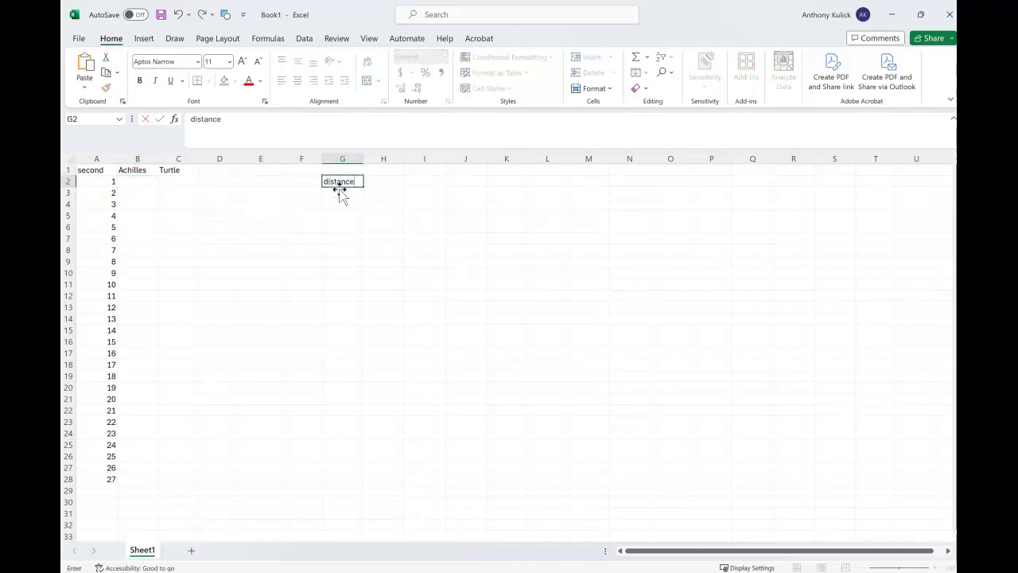
key(BackSpace)
key(BackSpace)
key(BackSpace)
key(BackSpace)
key(BackSpace)
key(BackSpace)
key(BackSpace)
text(total distance)
key(Return)
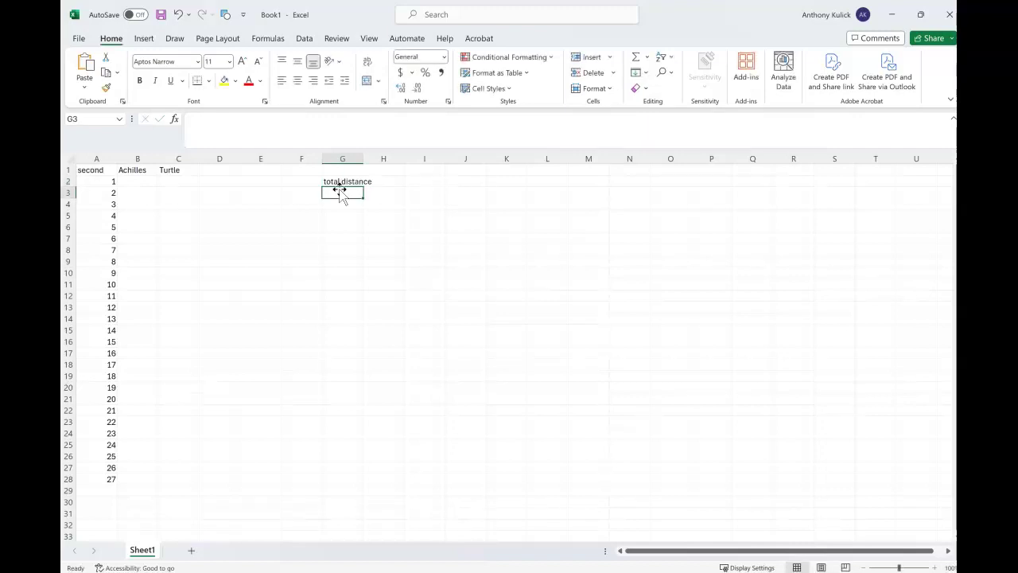
key(Up)
key(Right)
text(10)
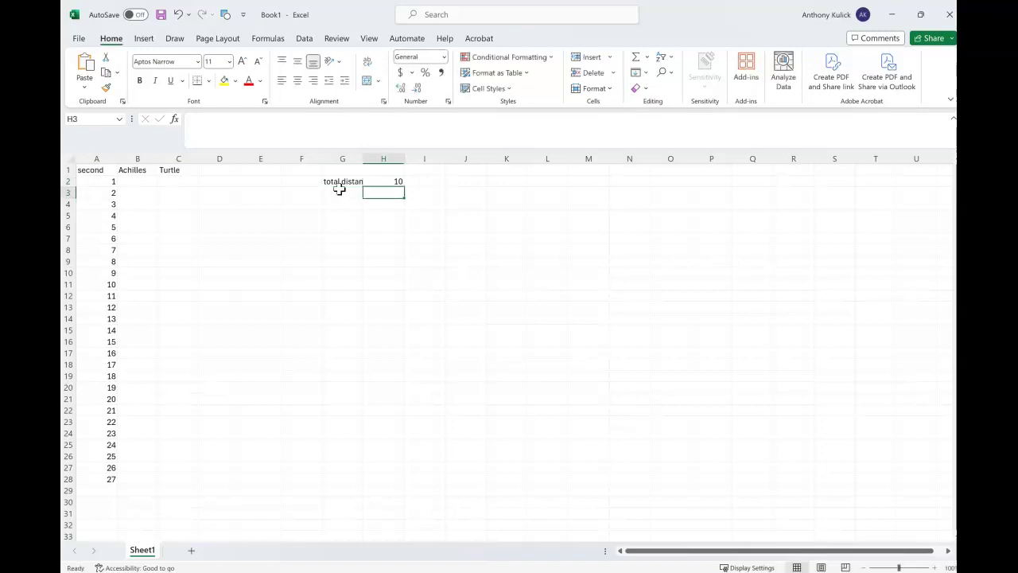
- Label cell G3 "Achilles total distance" and fit column G's width to its text
click(339, 192)
text(Ac)
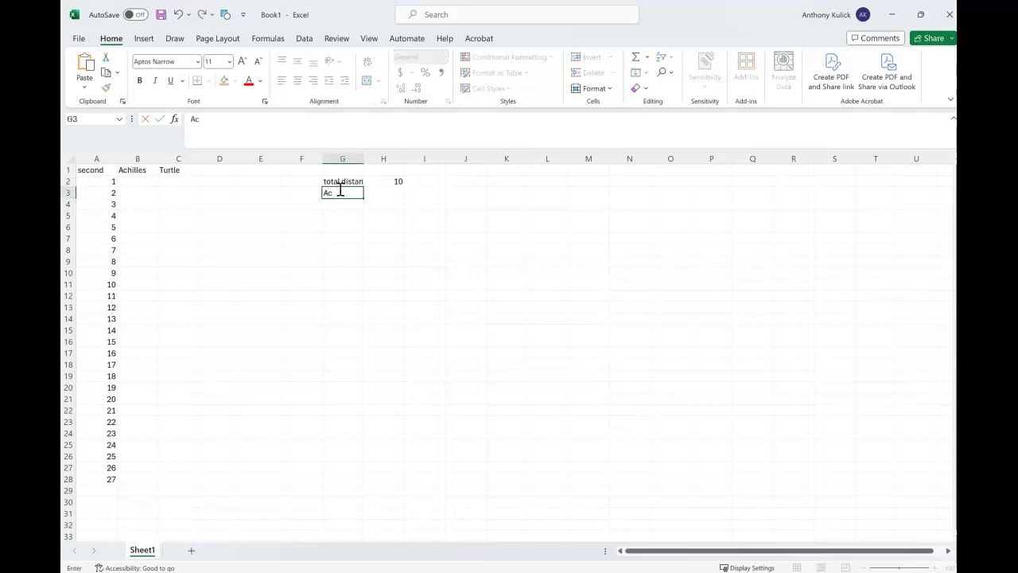
text(hilles total distance)
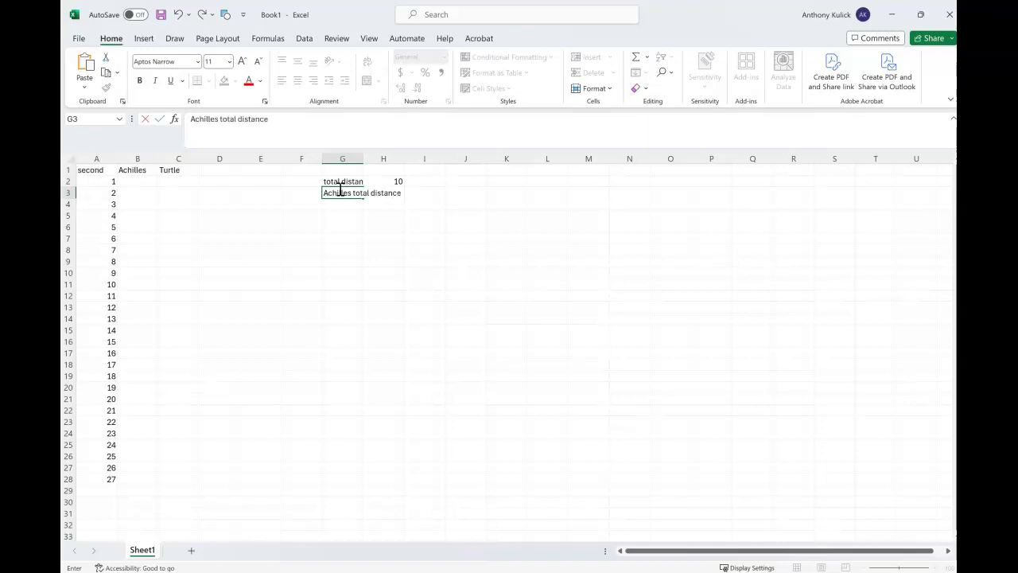
key(Tab)
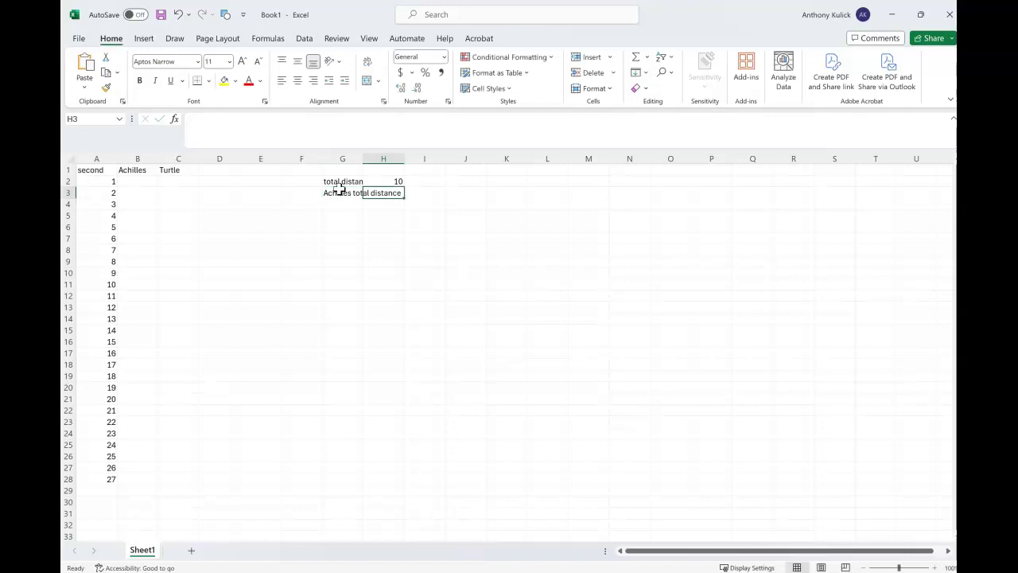
double_click(363, 160)
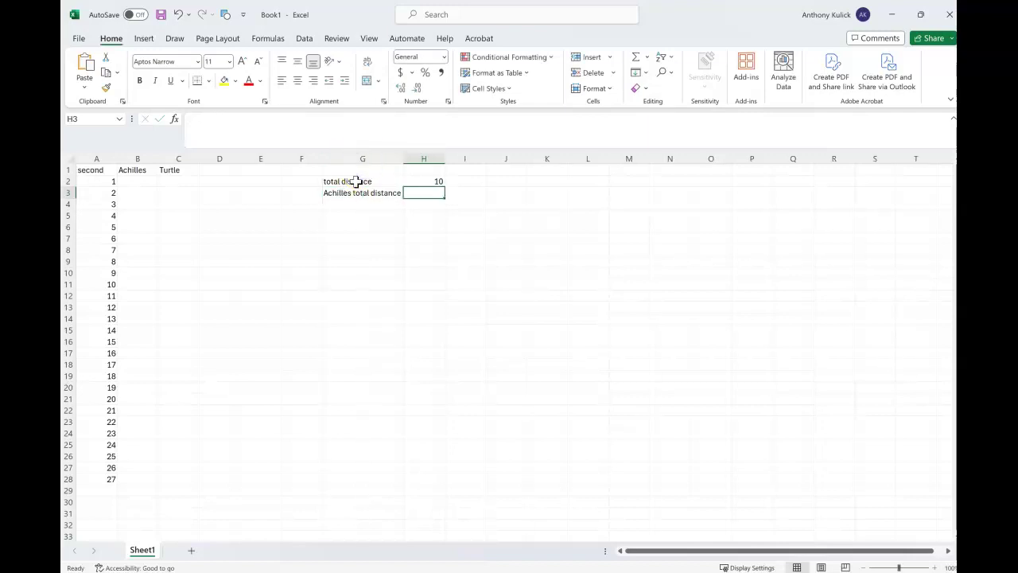
- Label cell G4 "turtle total distance"
click(342, 203)
text(turt)
text(ule)
key(BackSpace)
key(BackSpace)
key(BackSpace)
text(l)
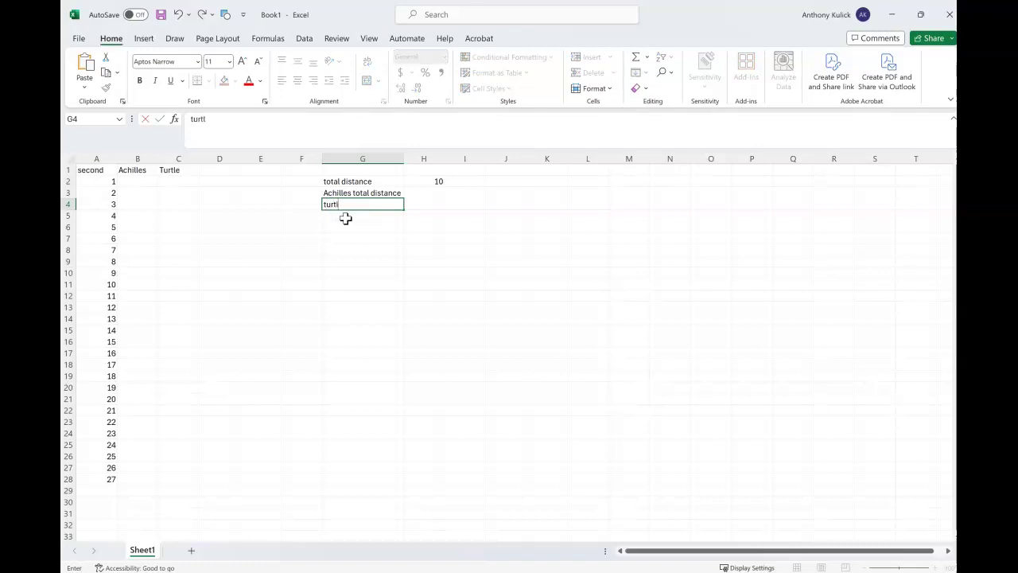
text(e total distance)
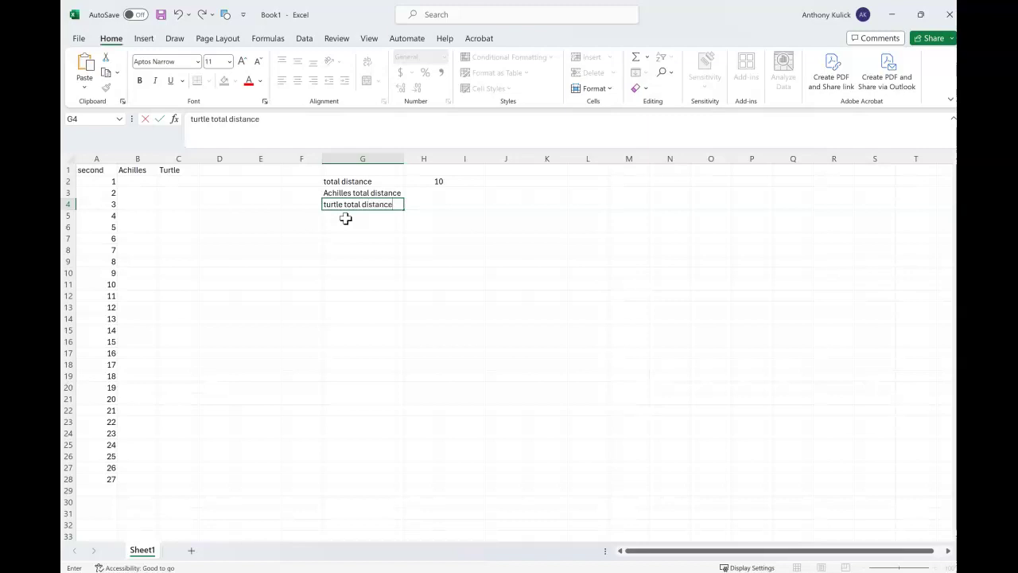
- Total the Achilles column in H3 with a SUM formula over B2:B1000
click(421, 194)
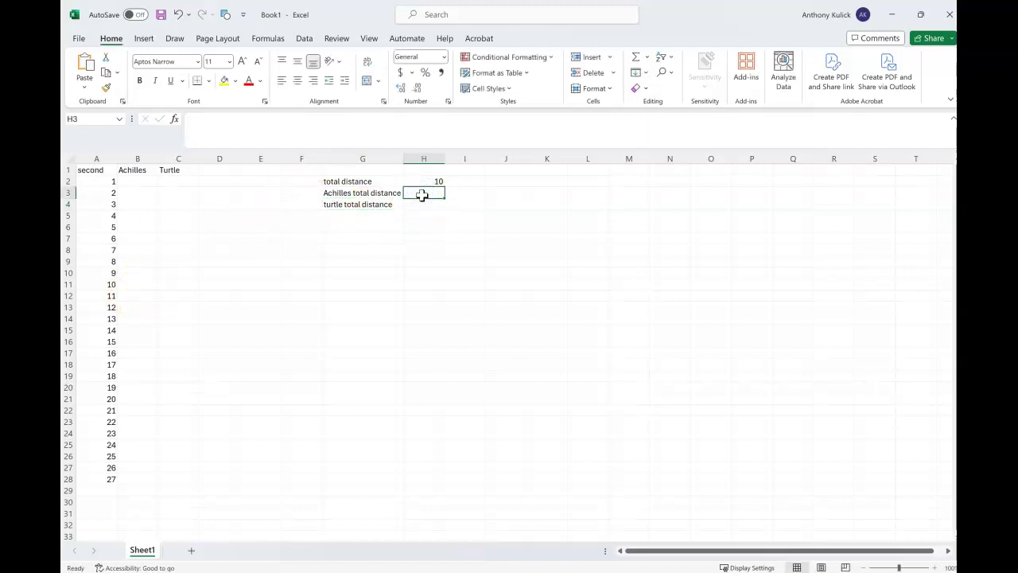
text(=sum()
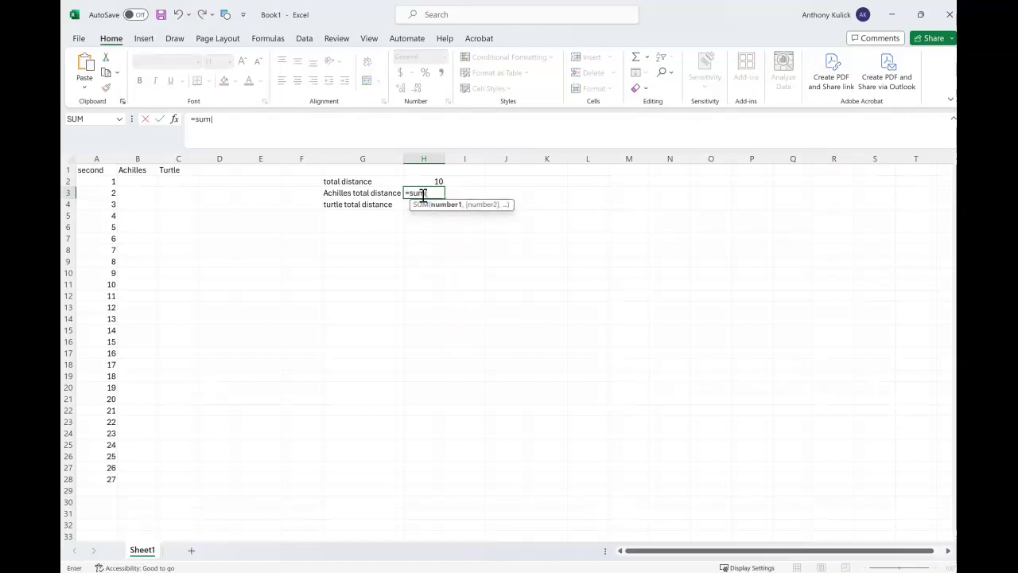
text(b2)
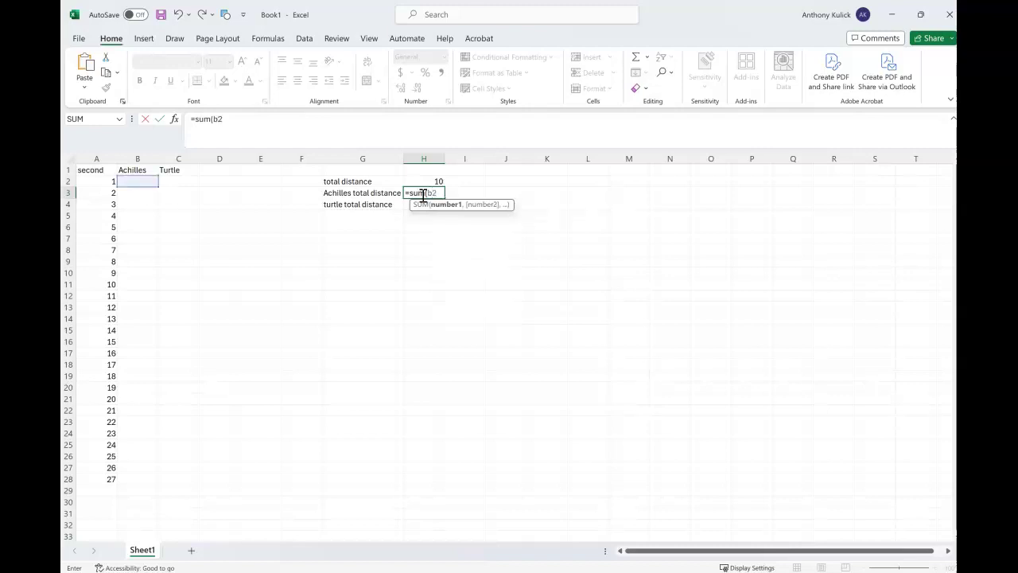
text(:b1000)
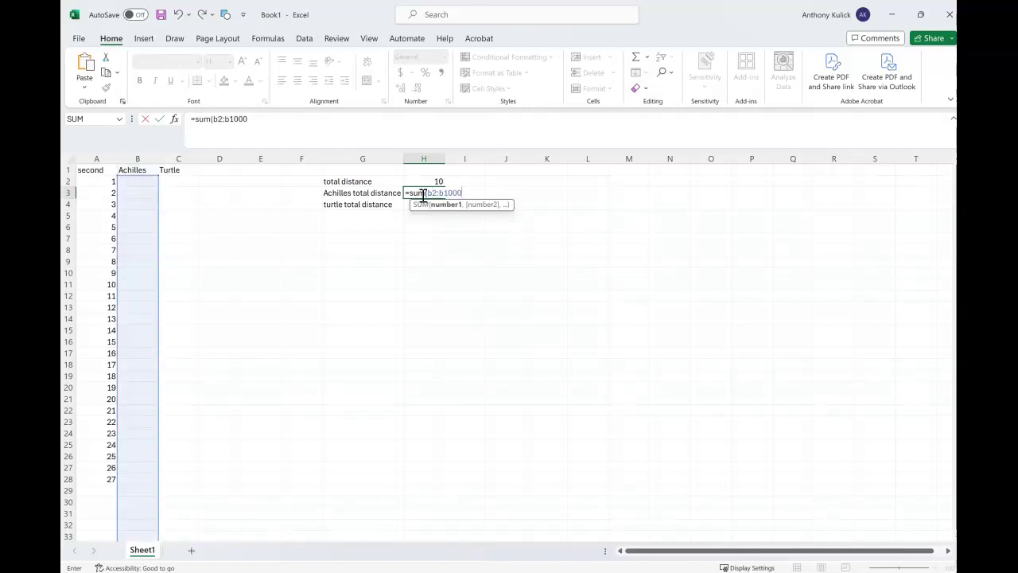
key(Return)
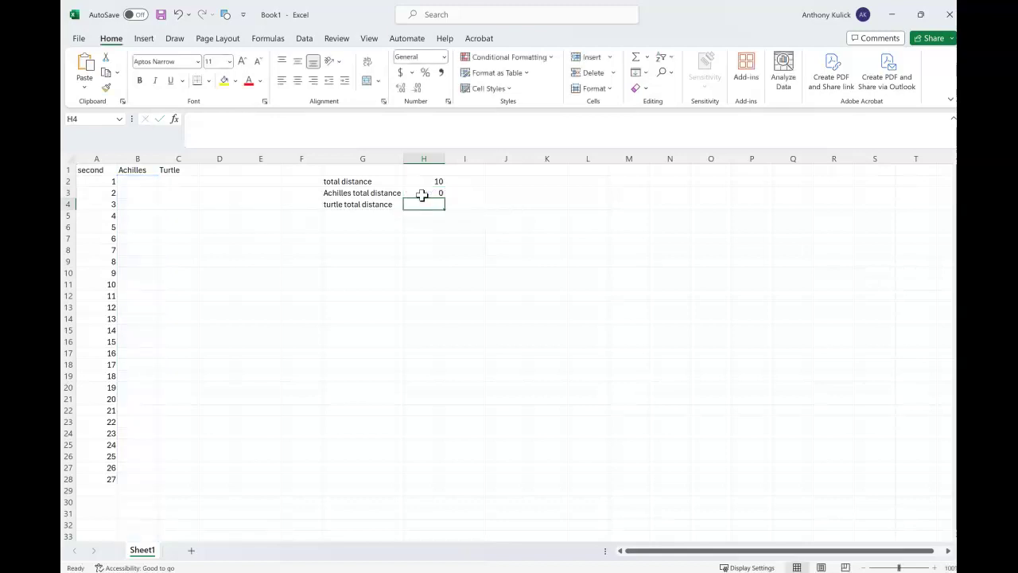
- Total the Turtle column in H4 with a SUM formula over C2:C1000
text(=)
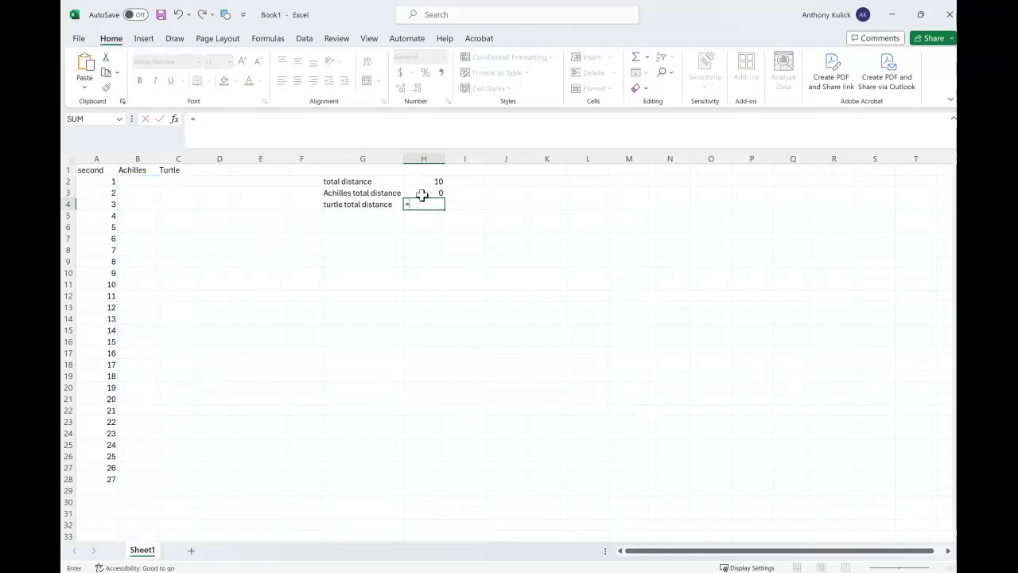
text(sum)
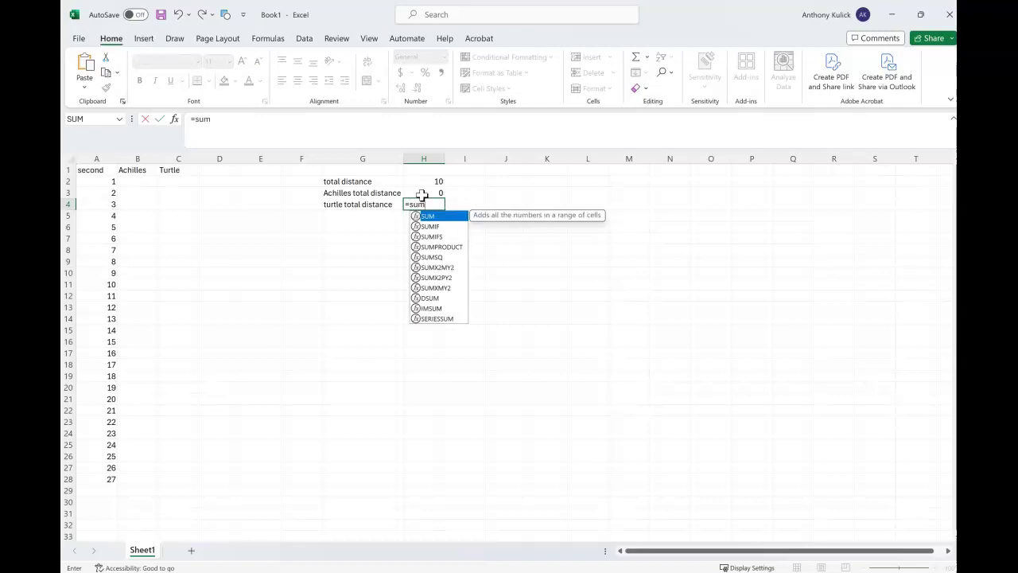
text((c2:c1000)
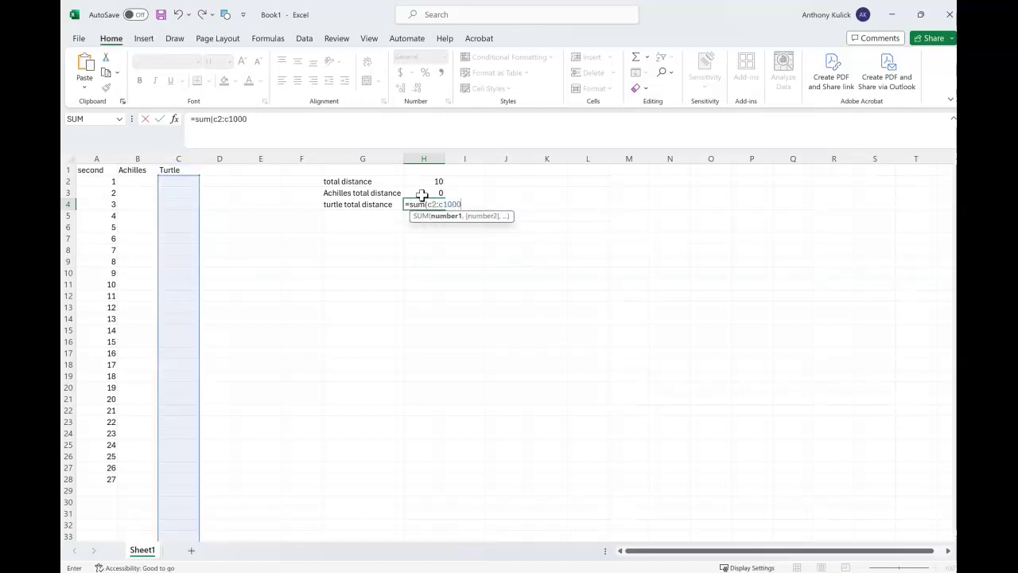
key(Return)
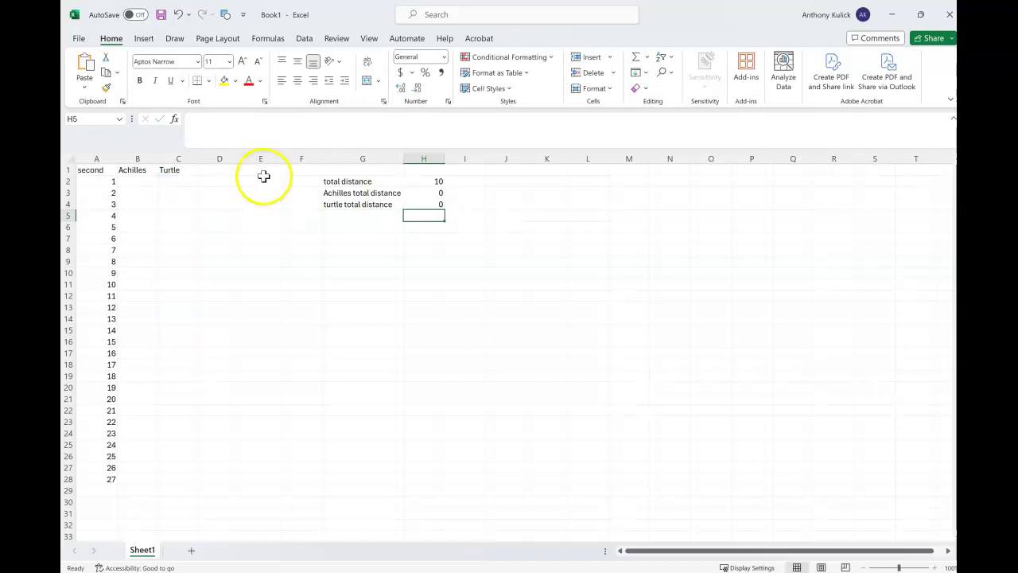
- Enter a formula in B2 that takes half of the total distance in H2 (=.5*H2)
click(145, 181)
text(=)
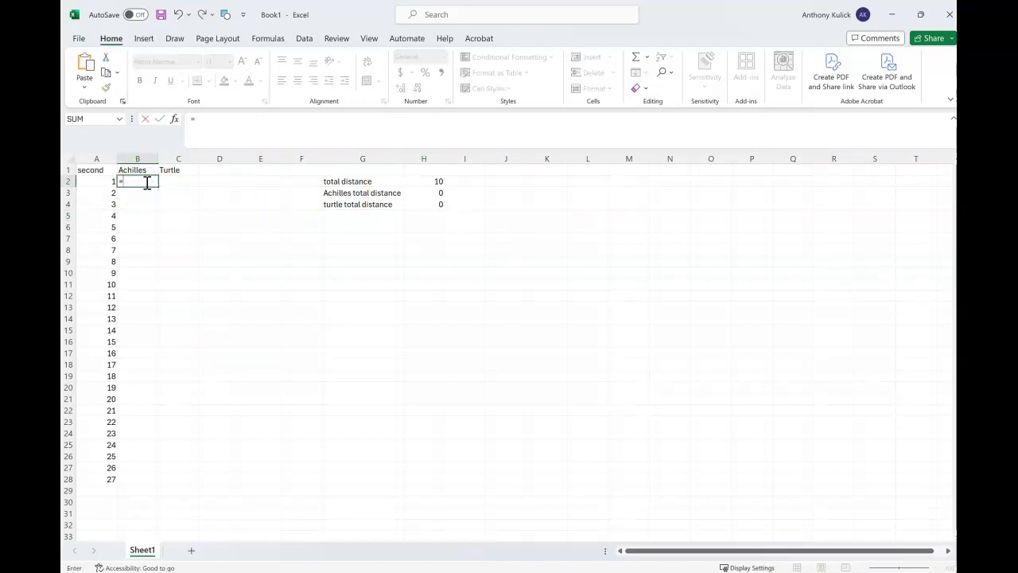
text(.5*)
click(432, 181)
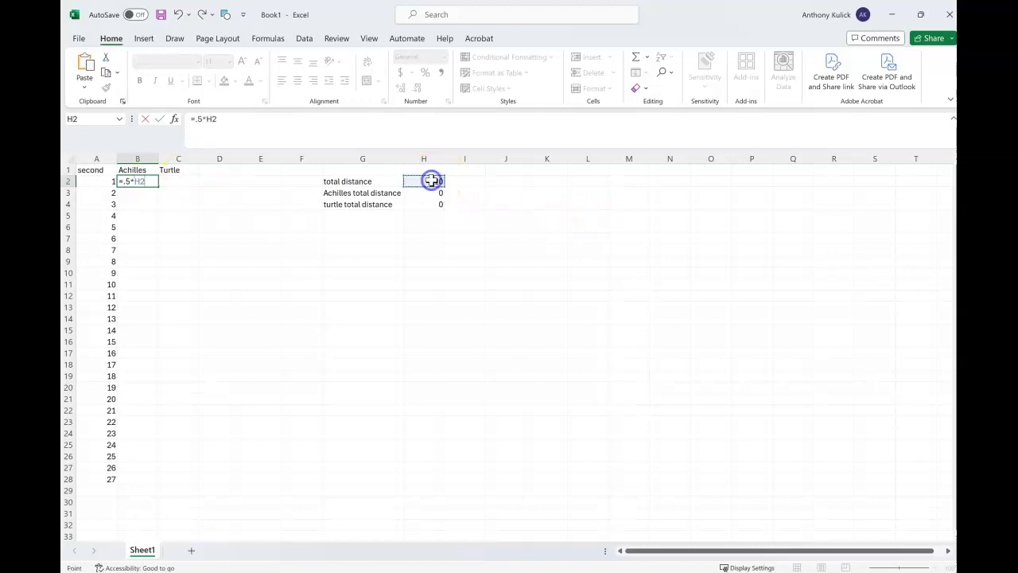
key(Return)
- Enter =.5*B2 in B3 and fill the halving formula down the Achilles column to B11
text(=)
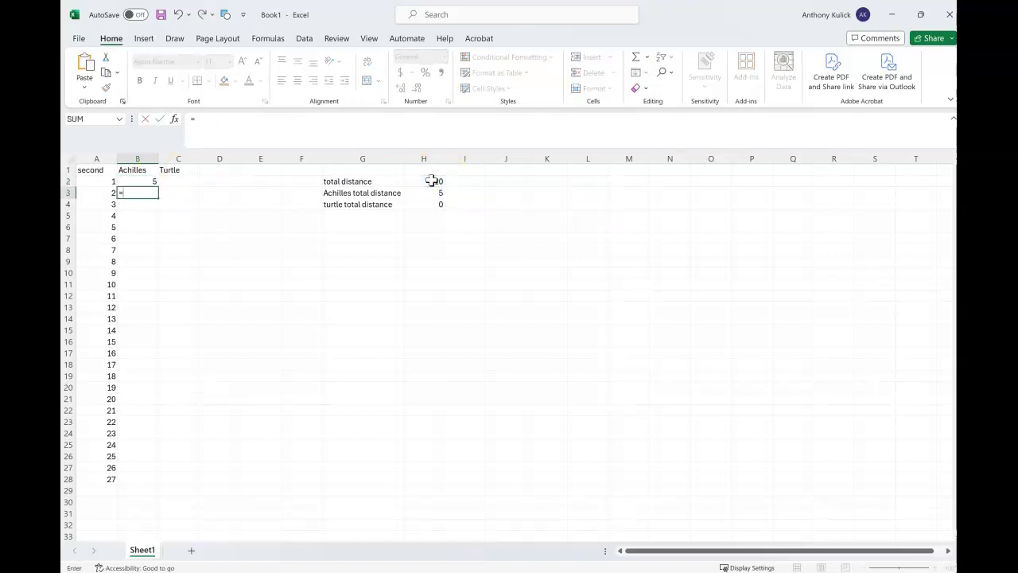
text(.5*)
click(144, 182)
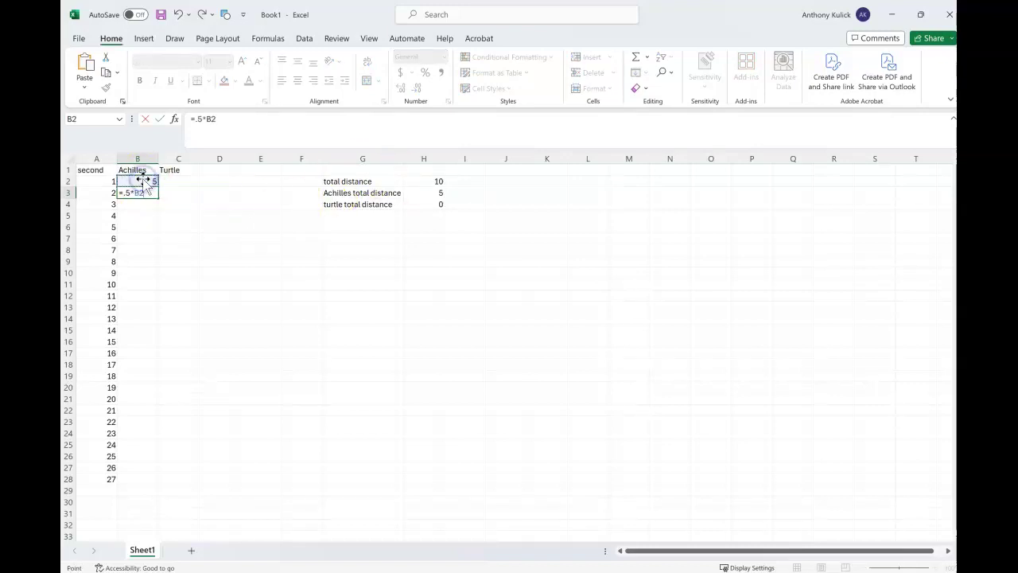
key(Return)
click(143, 193)
drag(159, 198, 143, 289)
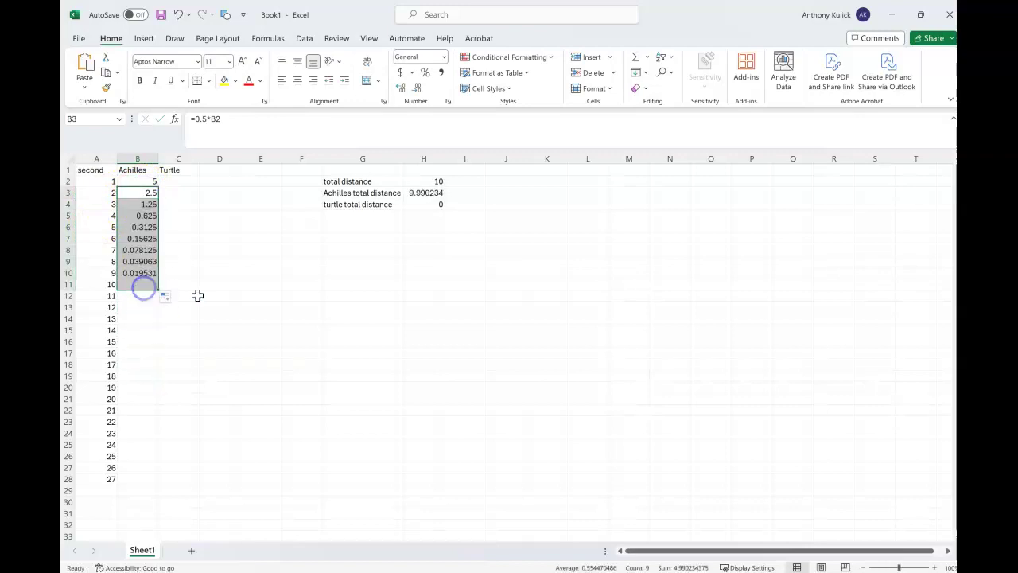
- Enter 1 in C2, set C3 to =C2, and fill that formula down the Turtle column to C11
click(192, 182)
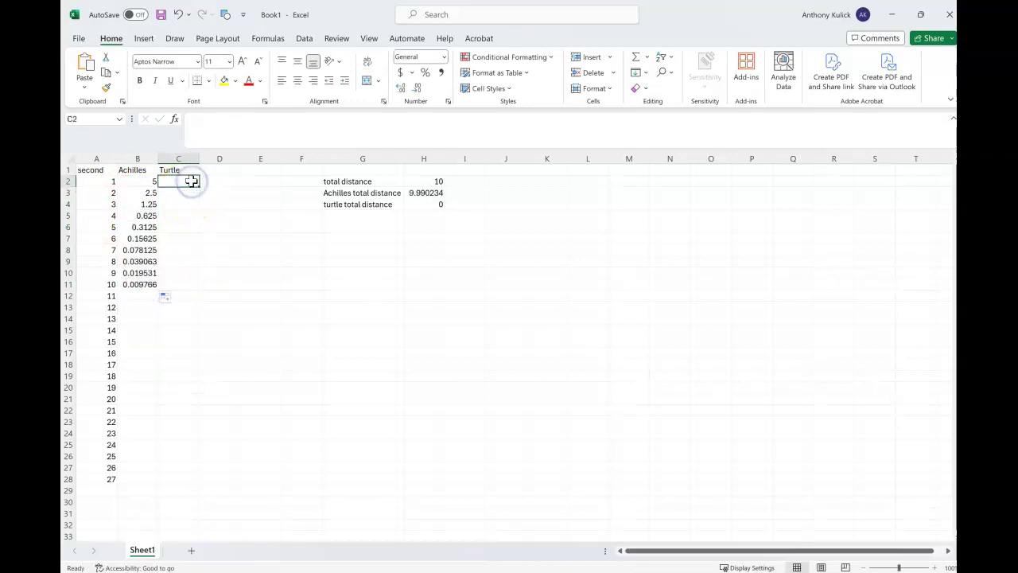
text(1)
key(Return)
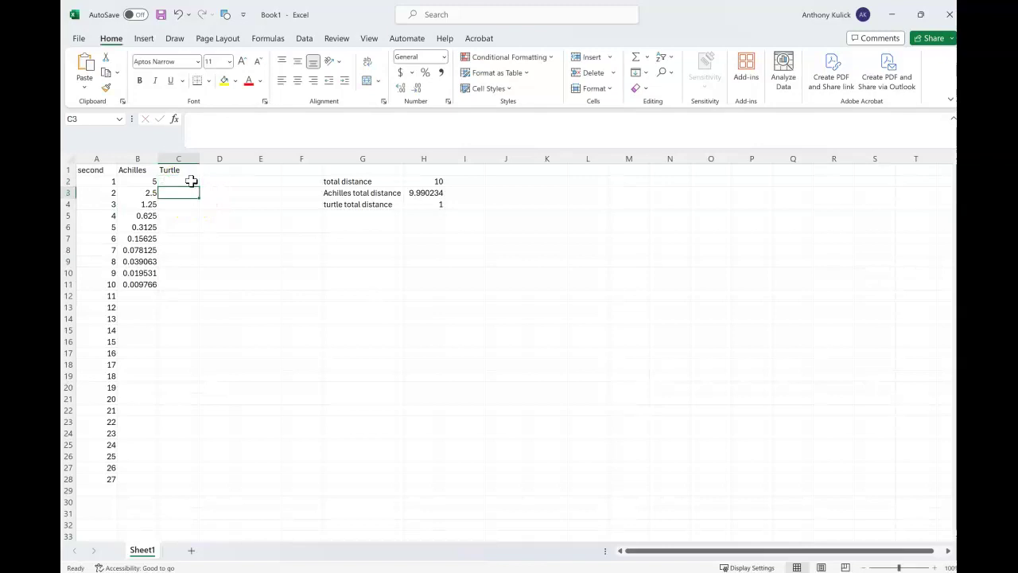
text(=)
click(192, 181)
key(Return)
click(195, 193)
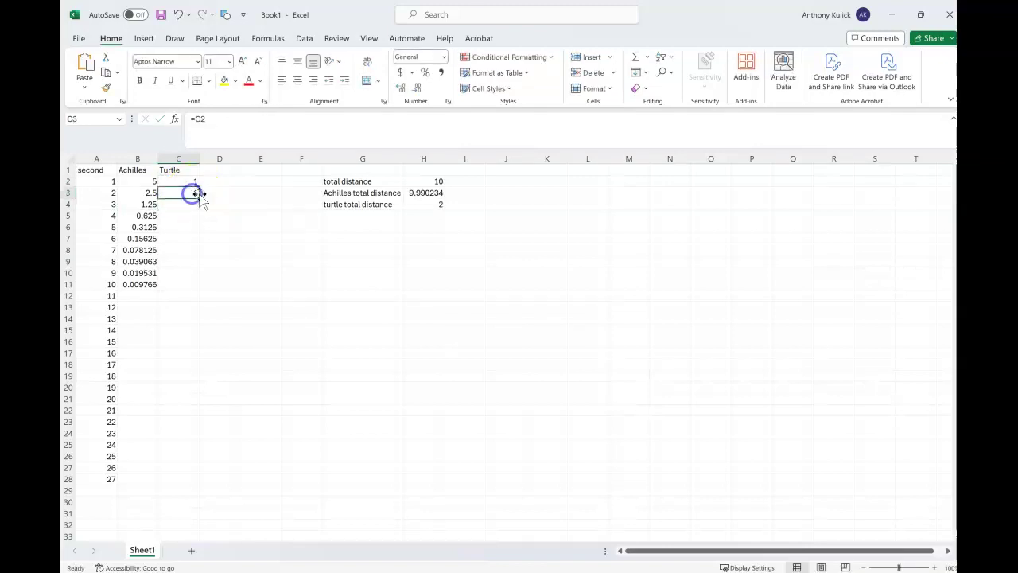
drag(199, 198, 192, 288)
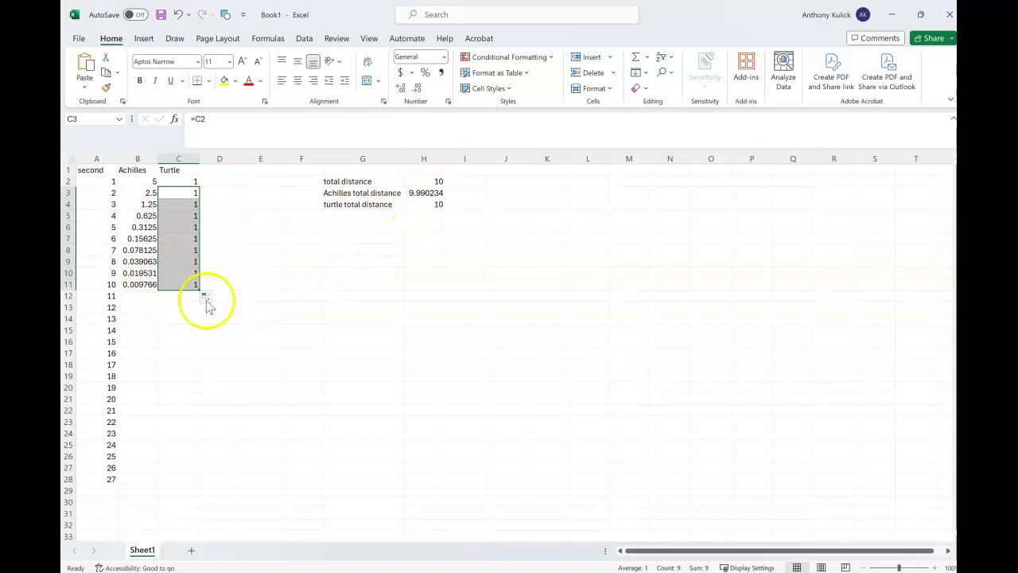
- Fill the Achilles formula from B11 down to B28 and fit column H's width to its contents
click(144, 297)
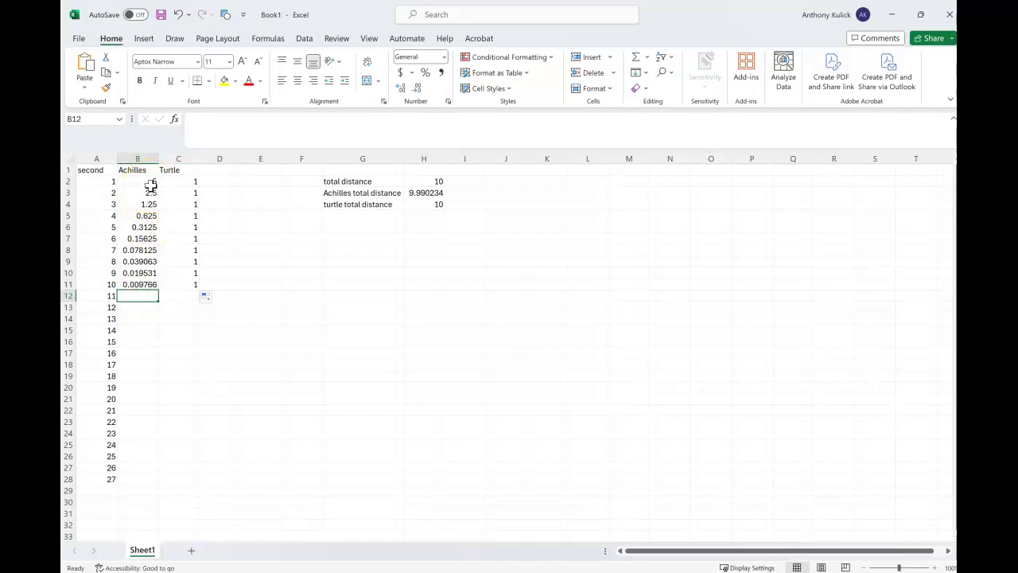
click(141, 284)
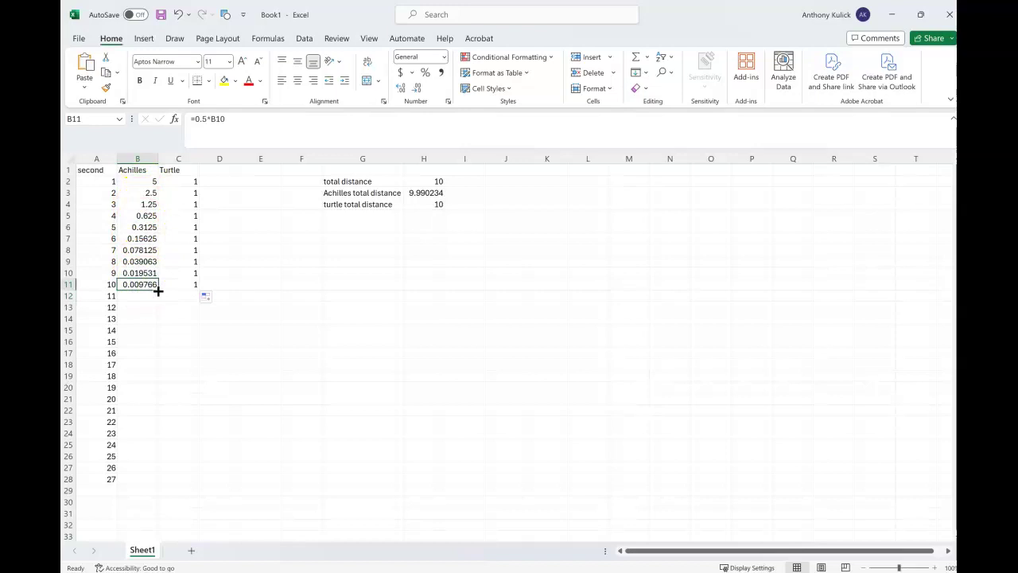
drag(158, 291, 129, 482)
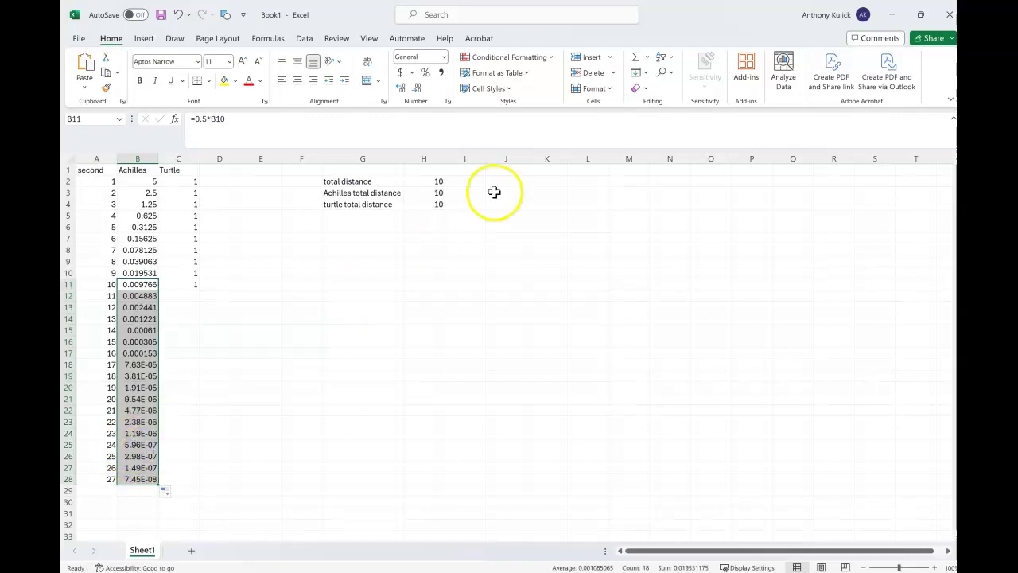
double_click(445, 159)
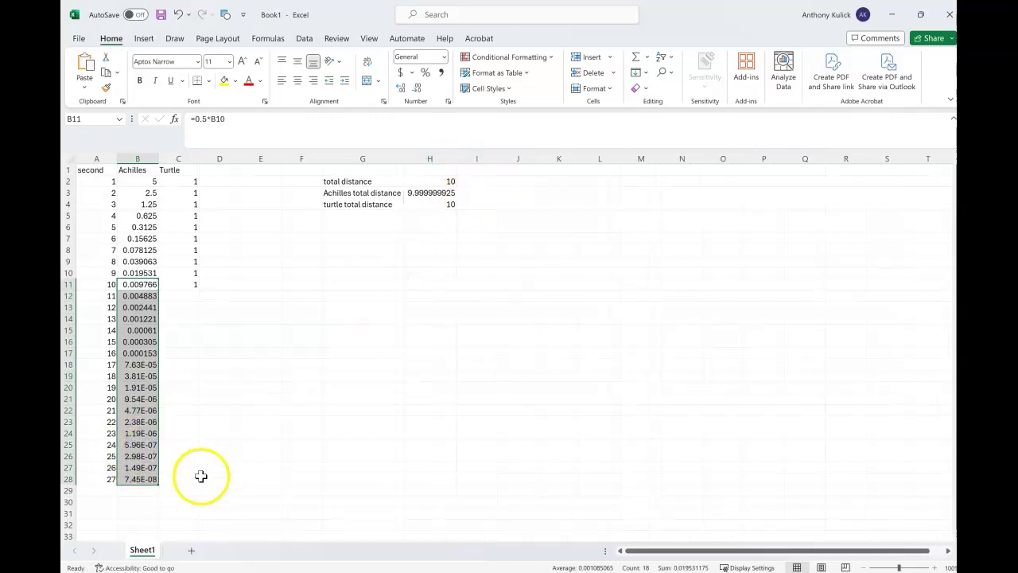
- Extend the Achilles formula down to row 78 and widen column H to several times its width
drag(158, 484, 134, 500)
scroll(355, 375, up, 15)
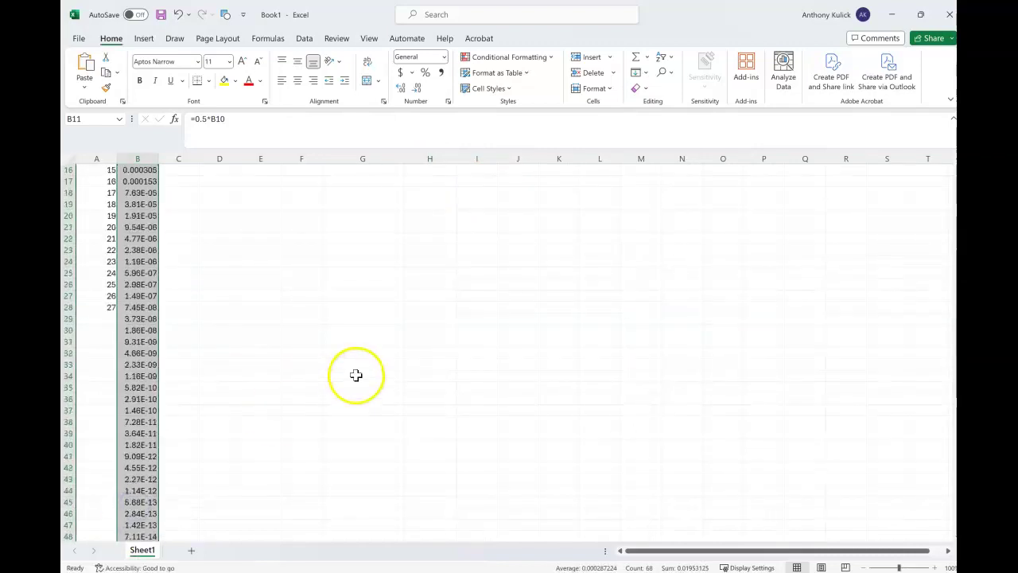
click(447, 193)
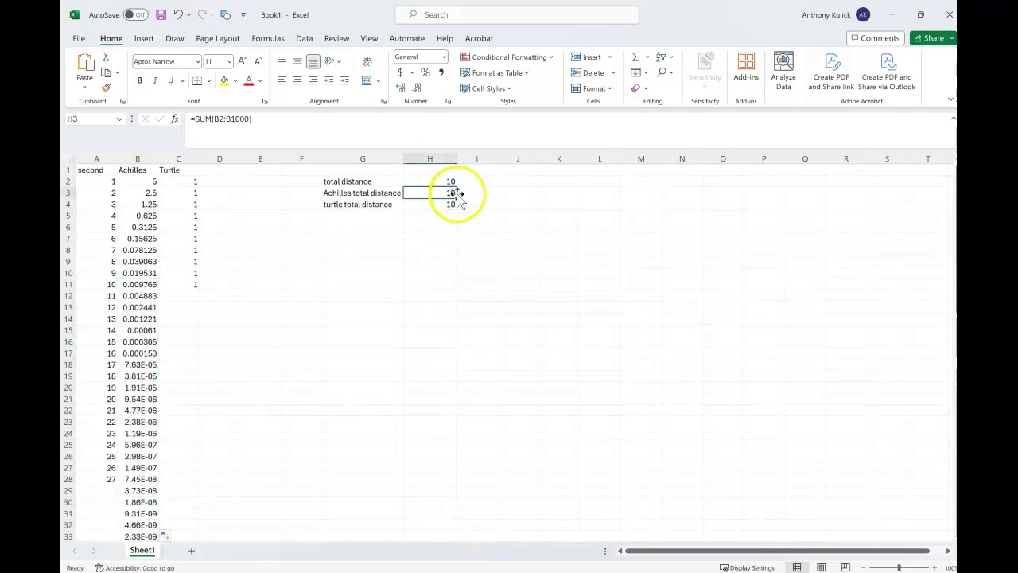
drag(460, 159, 667, 169)
scroll(154, 388, down, 5)
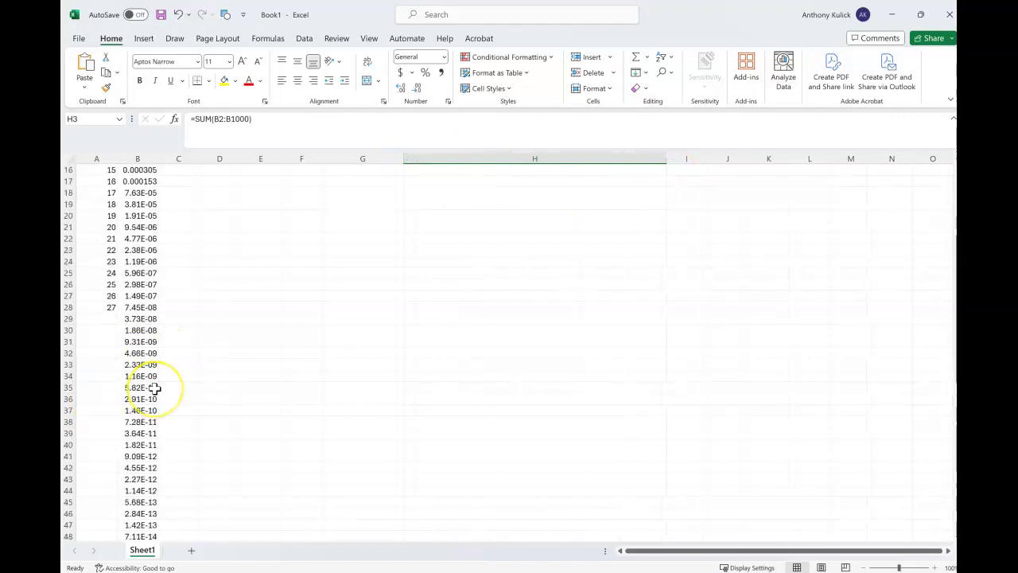
scroll(155, 387, down, 14)
scroll(155, 388, up, 19)
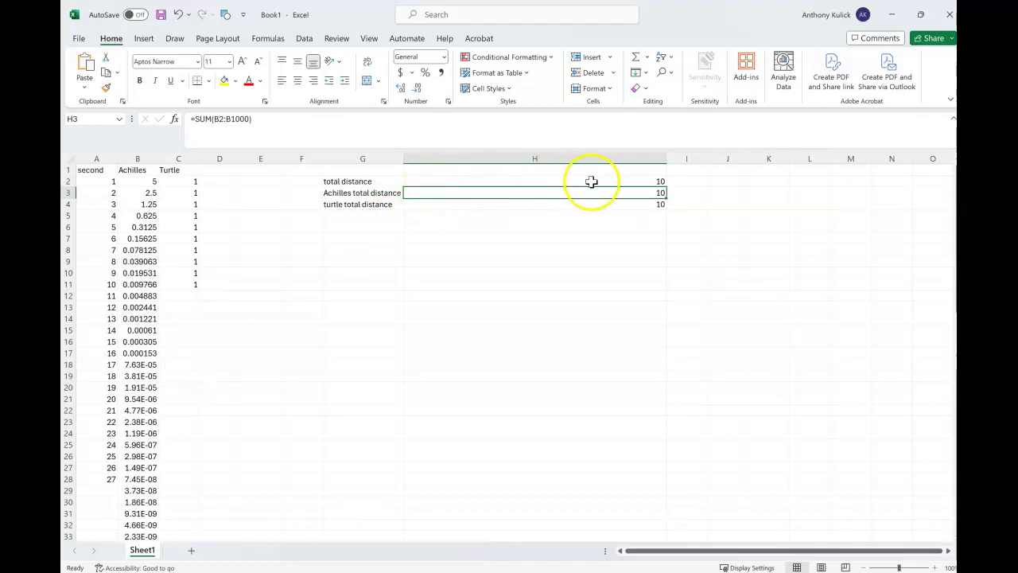
- Enter the note "liar" in I3, beside the Achilles total distance
click(675, 191)
text(liar)
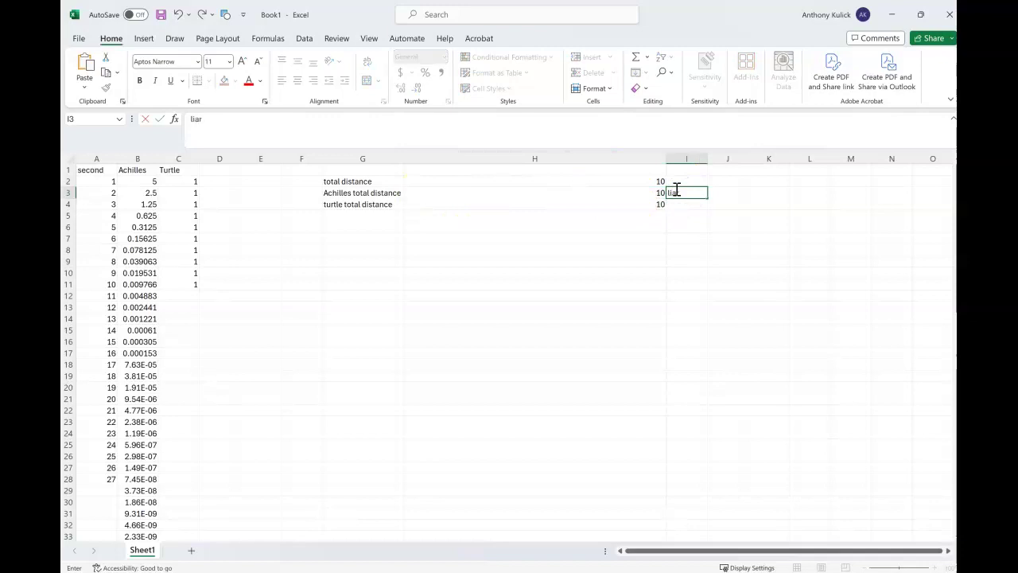
key(Return)
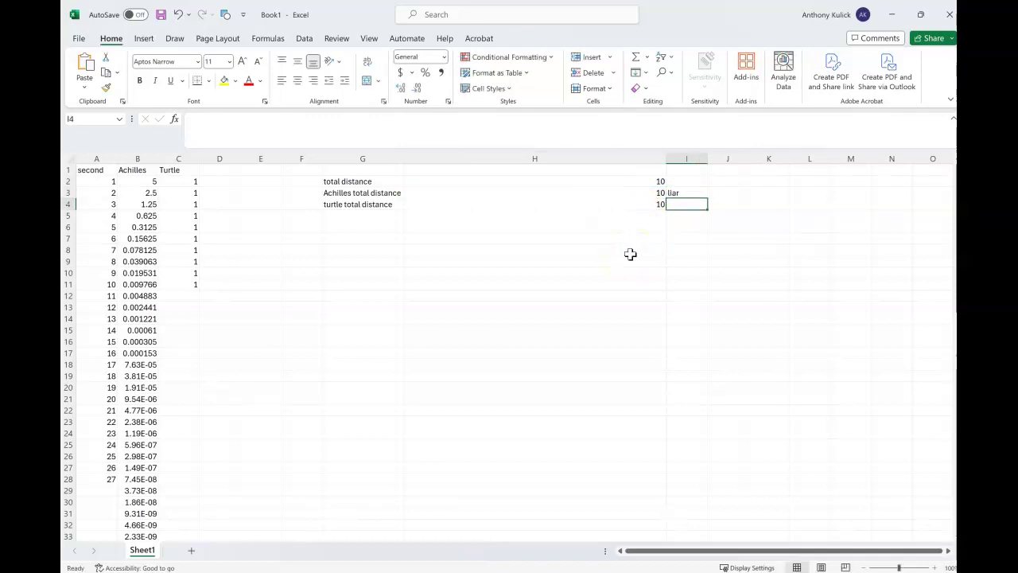
- Switch to the OneNote page and handwrite "Achilles never reaches the end." with the black pen below the S to E diagram
click(890, 16)
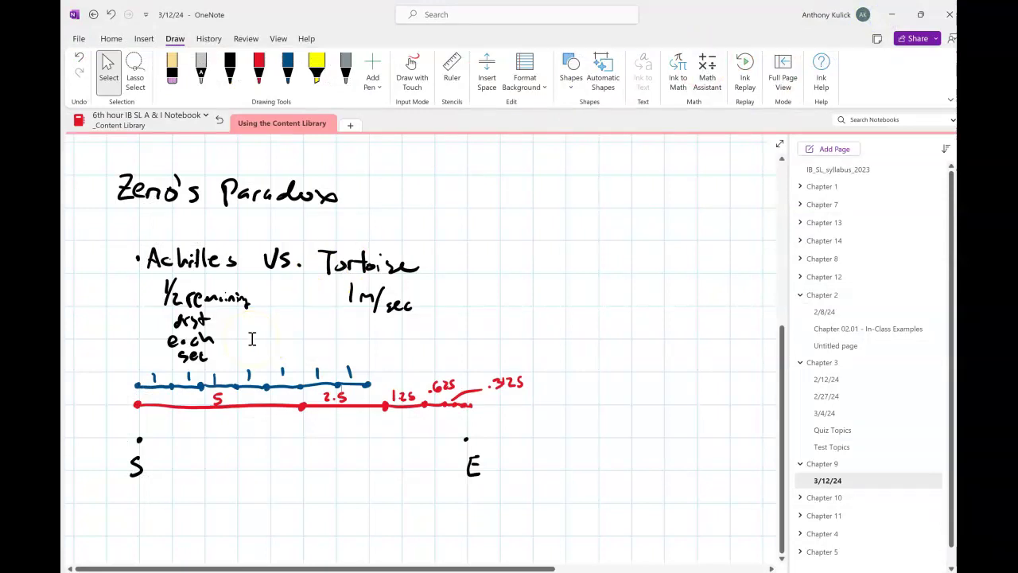
click(230, 67)
key(Escape)
scroll(422, 350, down, 4)
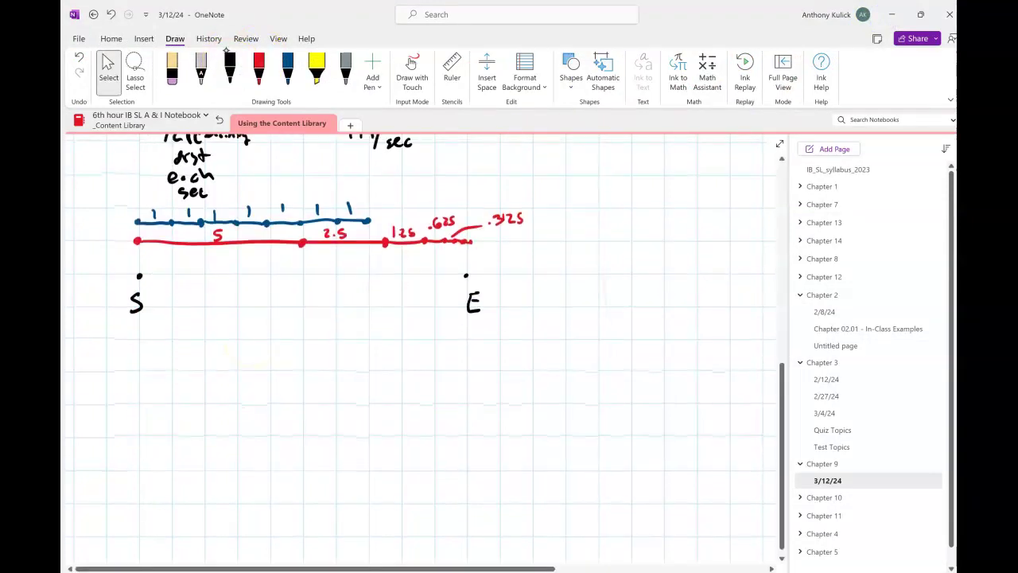
click(336, 98)
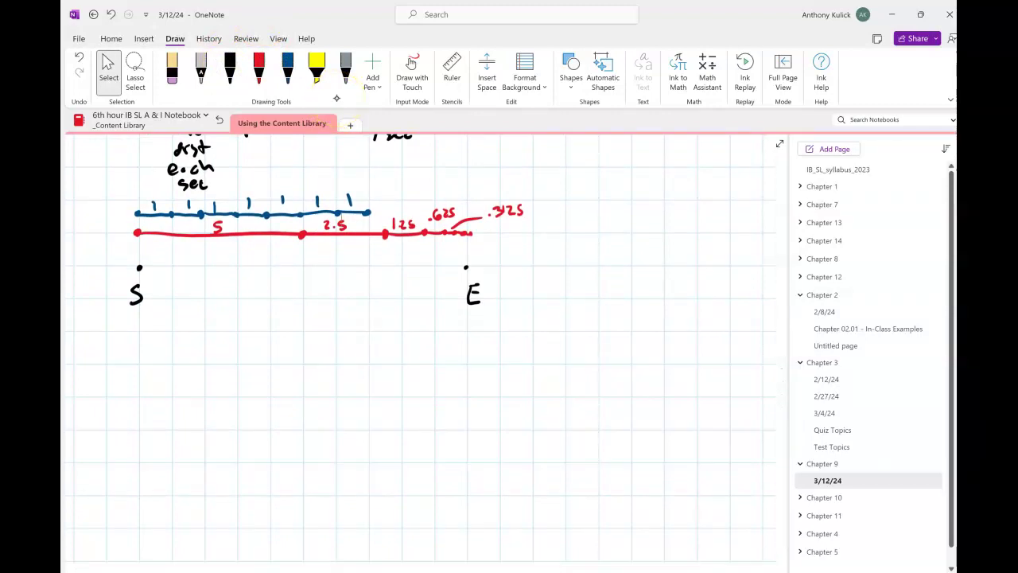
click(230, 70)
mouse_move(129, 399)
mouse_down()
mouse_move(144, 398)
mouse_move(142, 388)
mouse_move(162, 398)
mouse_up()
mouse_move(164, 369)
mouse_down()
mouse_move(178, 396)
mouse_move(194, 394)
mouse_up()
mouse_move(203, 367)
mouse_down()
mouse_move(202, 398)
mouse_move(283, 396)
mouse_up()
mouse_move(285, 384)
mouse_down()
mouse_move(311, 394)
mouse_move(360, 383)
mouse_up()
drag(362, 384, 363, 392)
drag(382, 387, 381, 393)
drag(396, 386, 401, 391)
drag(406, 388, 458, 389)
mouse_move(452, 381)
mouse_down()
mouse_move(467, 377)
mouse_move(477, 393)
mouse_up()
drag(481, 389, 523, 390)
mouse_move(530, 393)
mouse_down()
mouse_move(555, 370)
mouse_move(557, 394)
mouse_up()
click(567, 390)
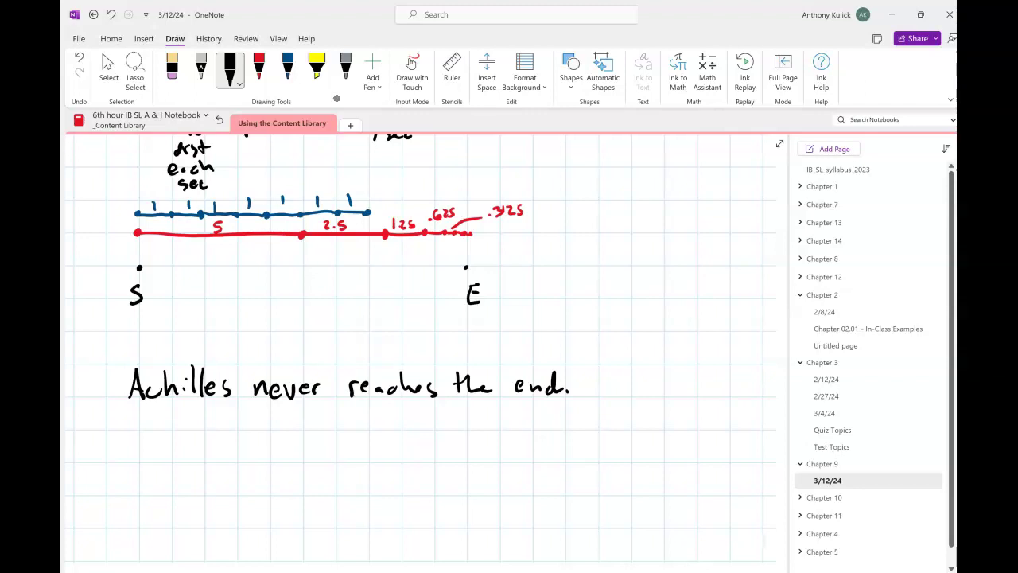
key(Escape)
key(Escape)
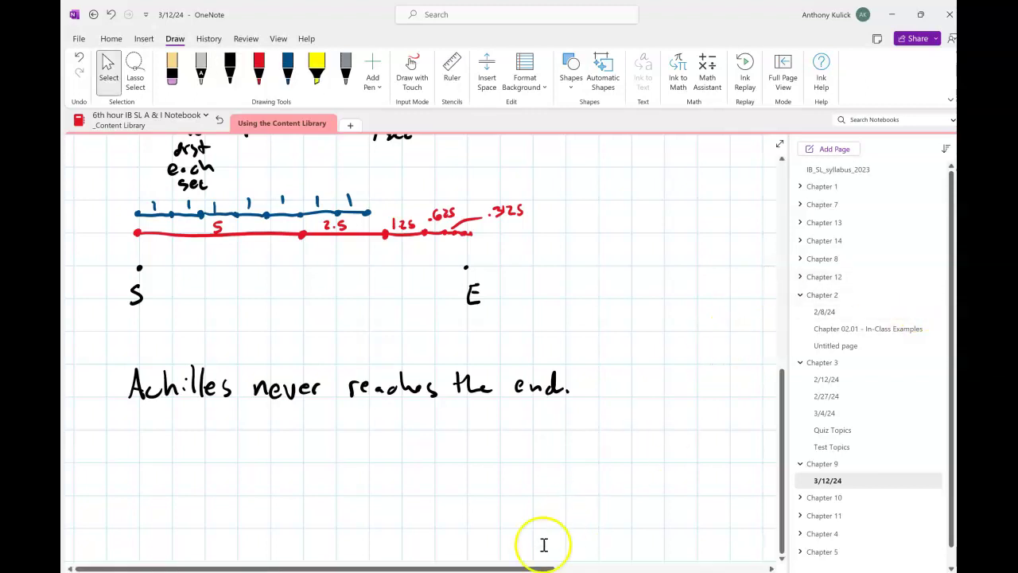
key(alt+Tab)
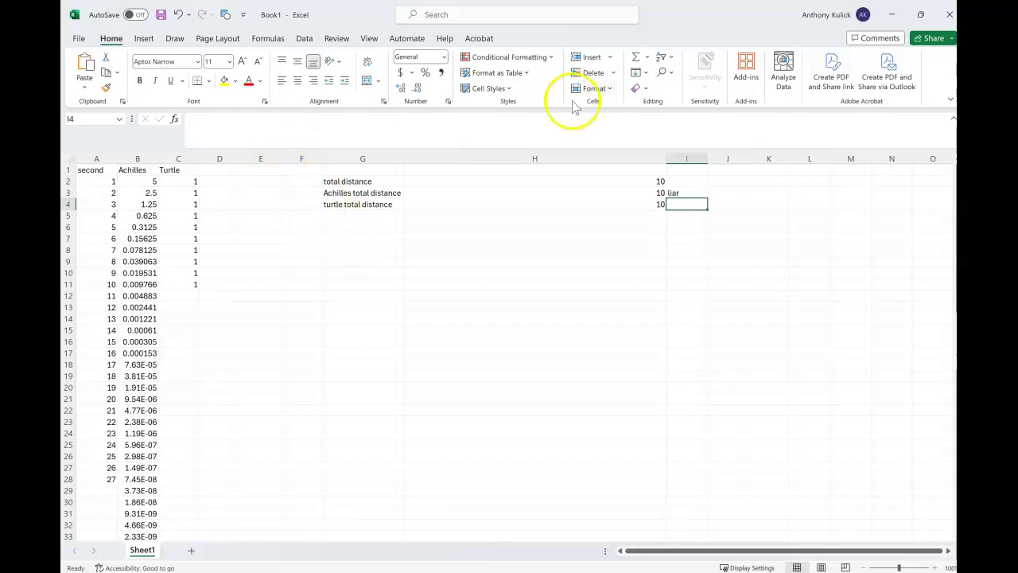
click(897, 11)
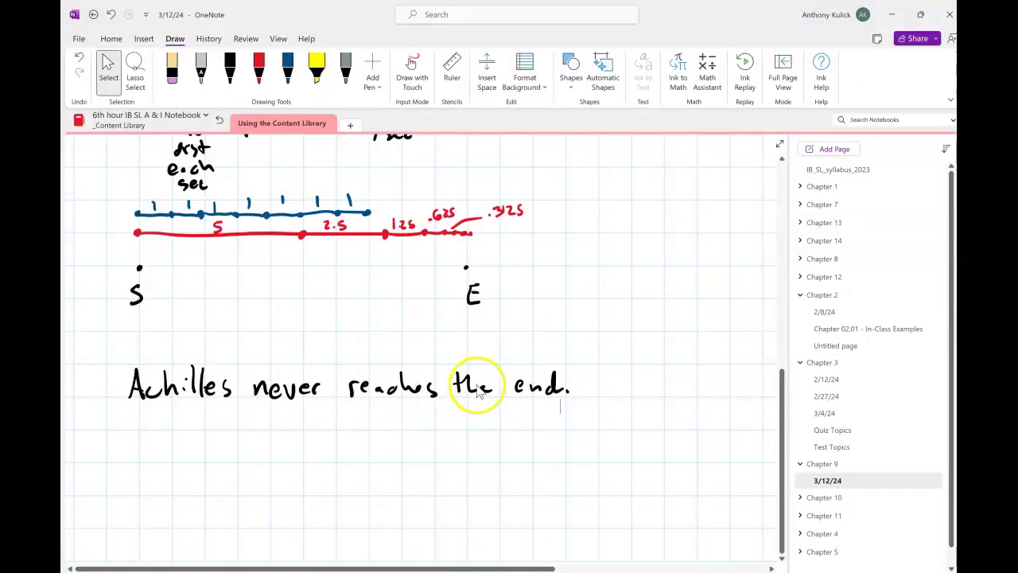
- Draw a vertical and a horizontal graph axis with the black pen below the sentence about Achilles
scroll(477, 388, down, 3)
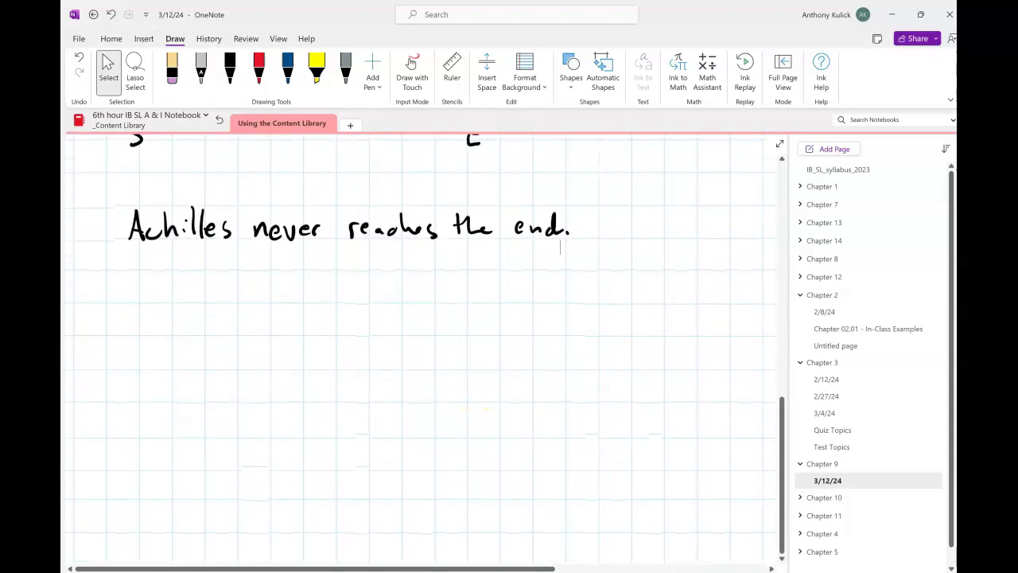
click(230, 70)
drag(172, 272, 167, 473)
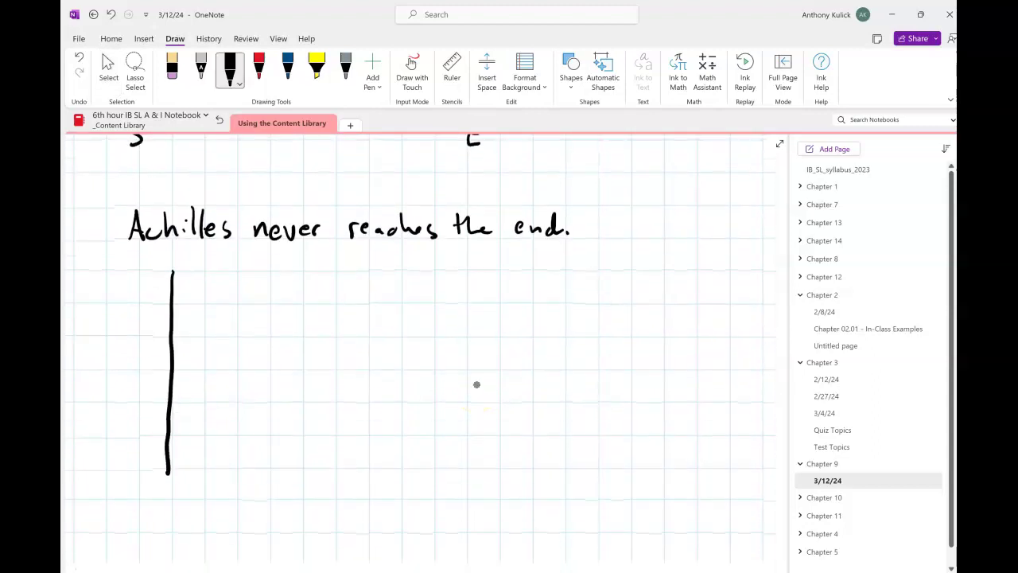
drag(95, 437, 475, 443)
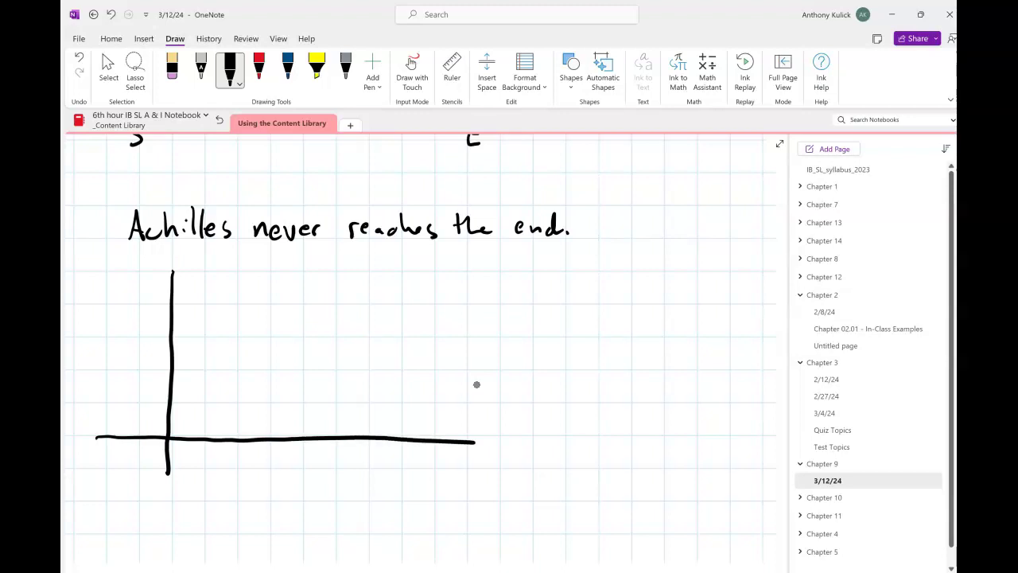